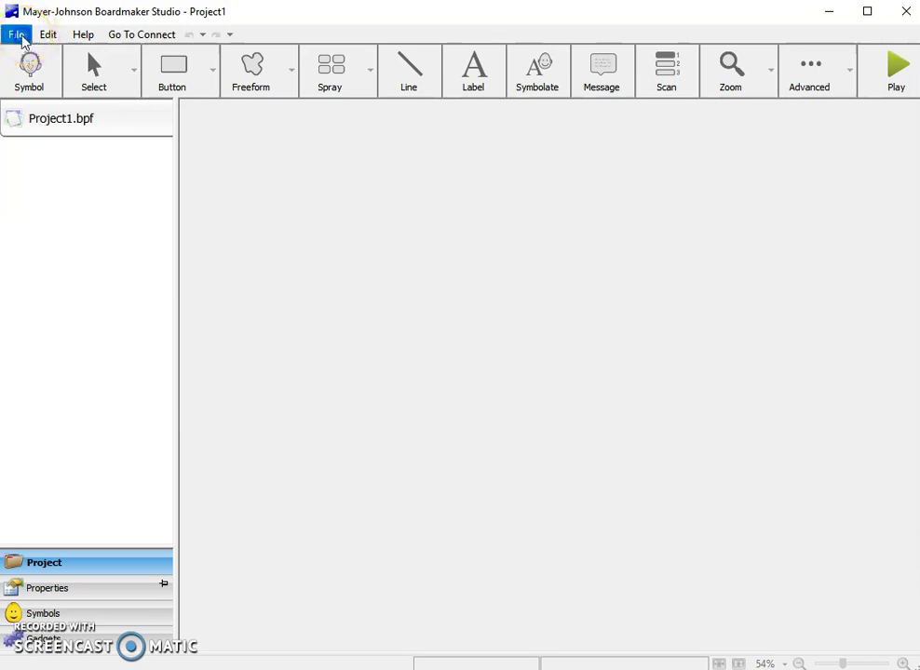
Use File > Open > Project to open the 40 key word-AUS template from Disk 2
click(20, 36)
mouse_move(24, 75)
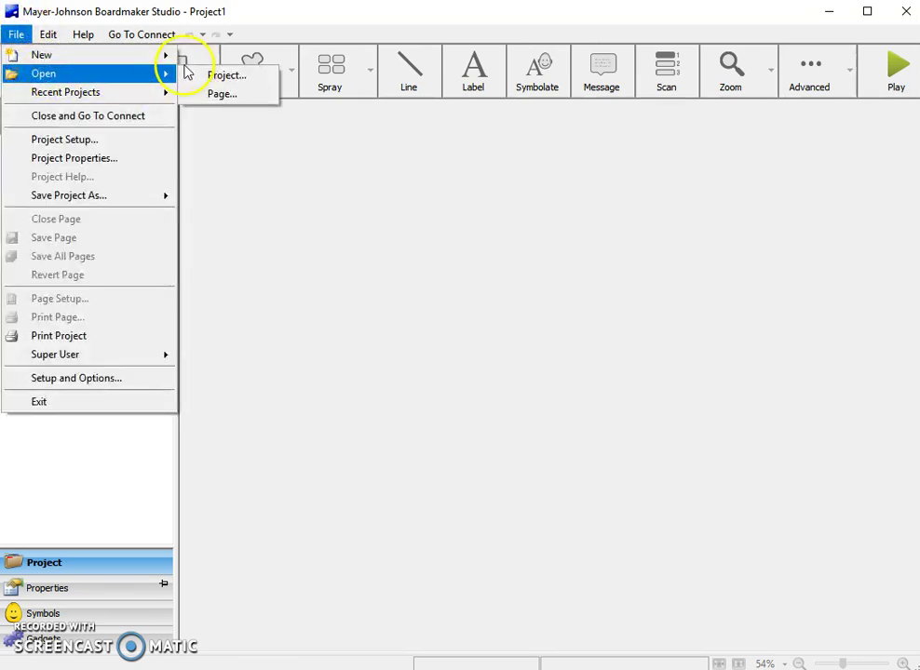
click(233, 82)
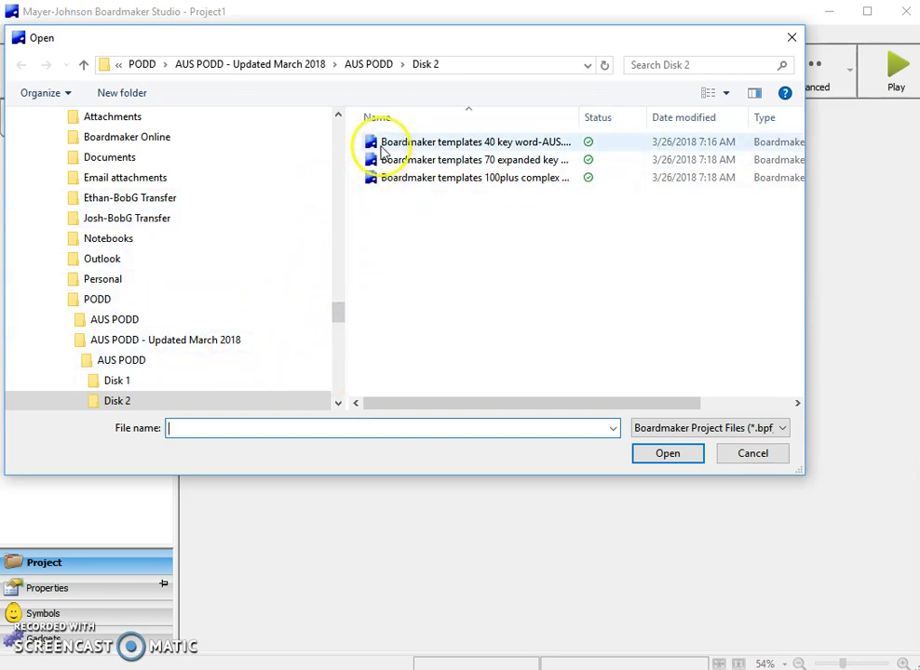
double_click(384, 149)
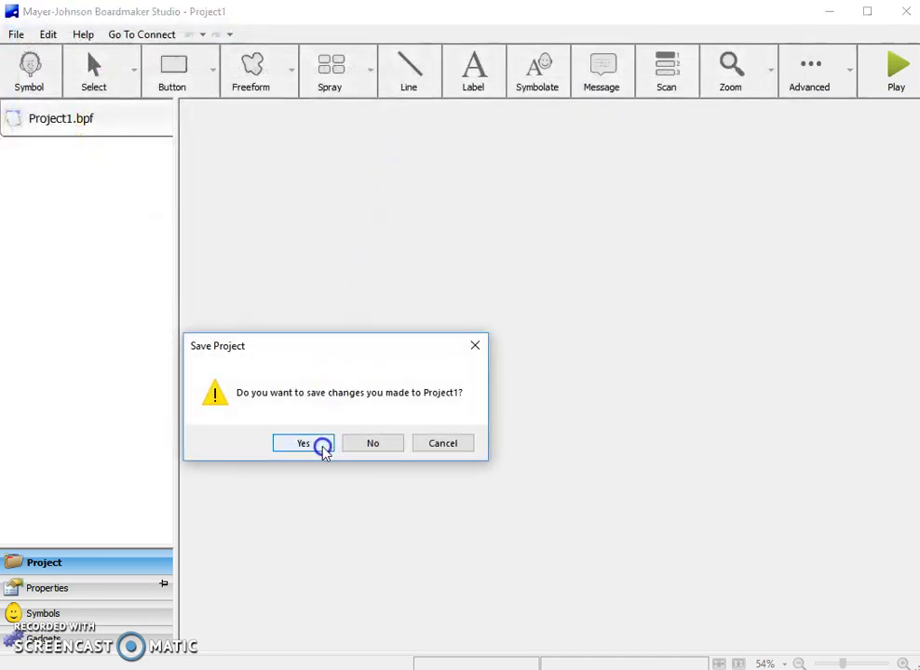
Answer the Project1 save prompt, open page 01a branches, and select the I'm asking a question cell
click(357, 444)
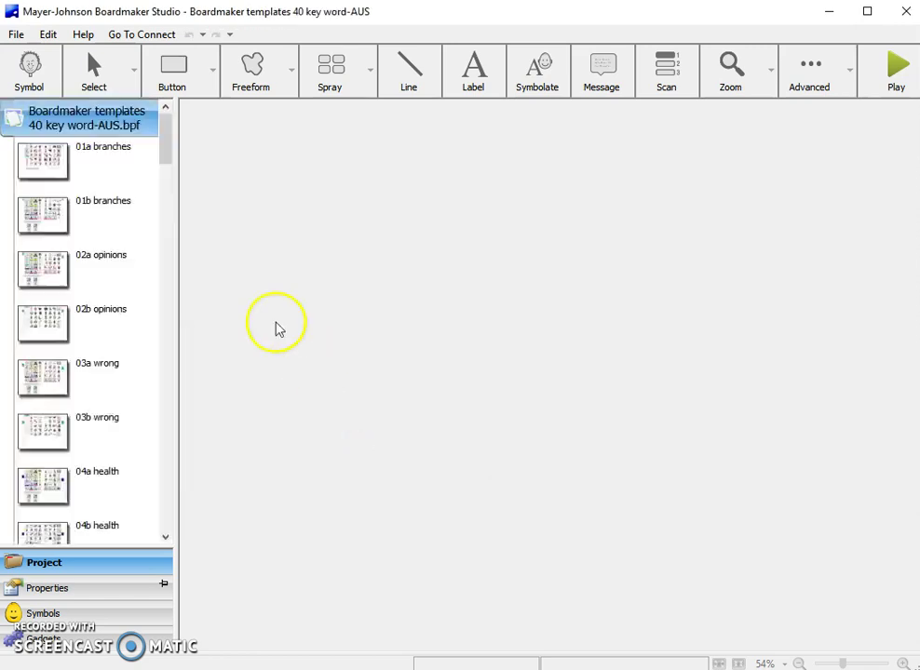
double_click(78, 166)
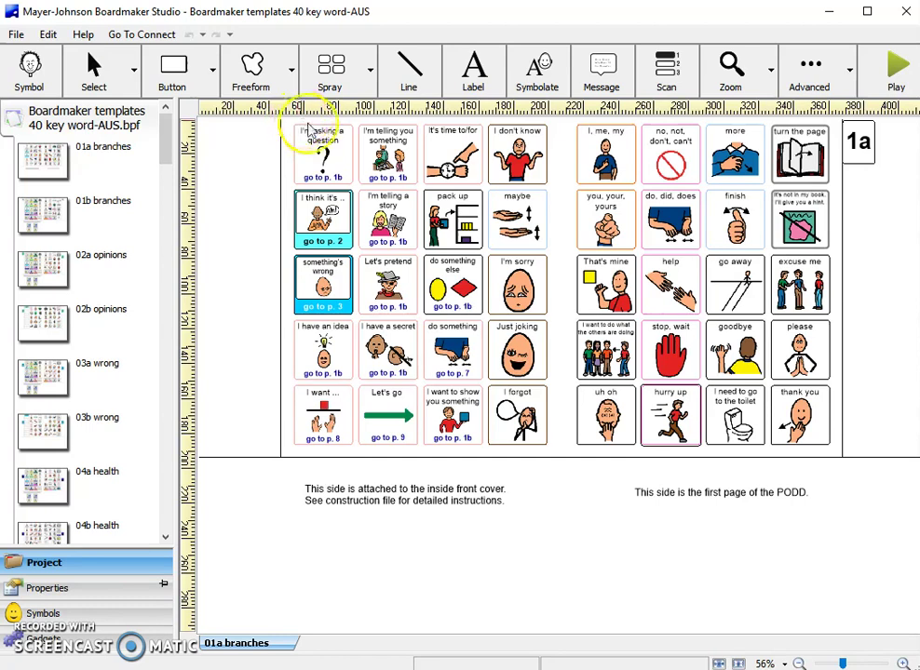
click(320, 138)
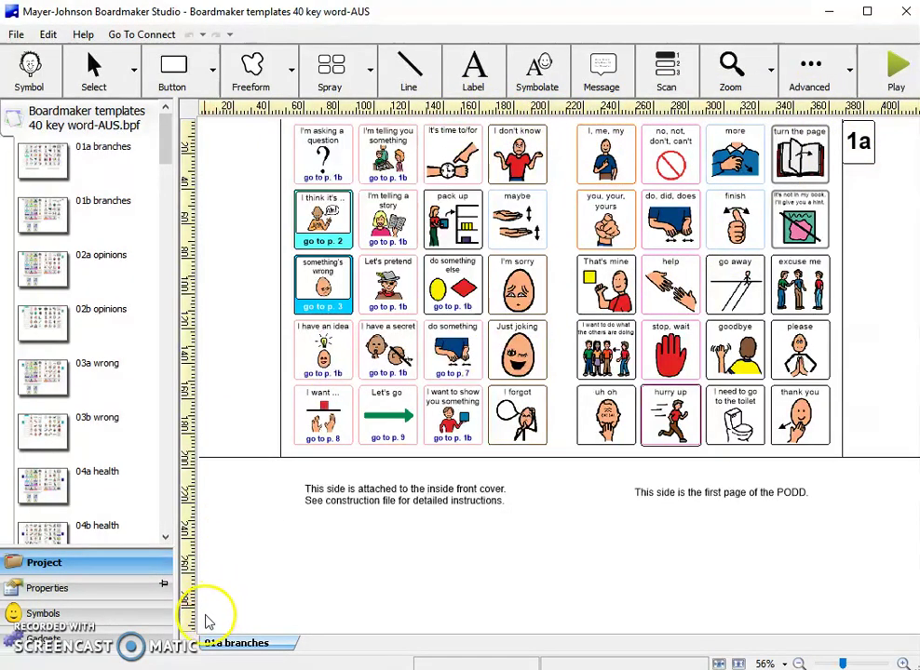
In Page Setup, change the 01a branches page from 406 × 289 to 420 × 297 mm landscape
click(16, 34)
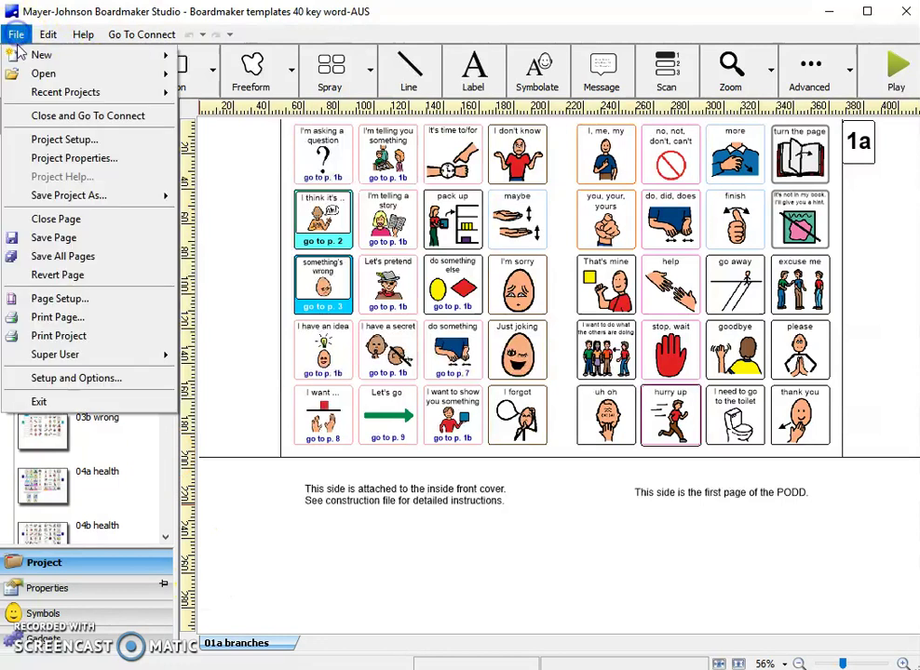
click(38, 298)
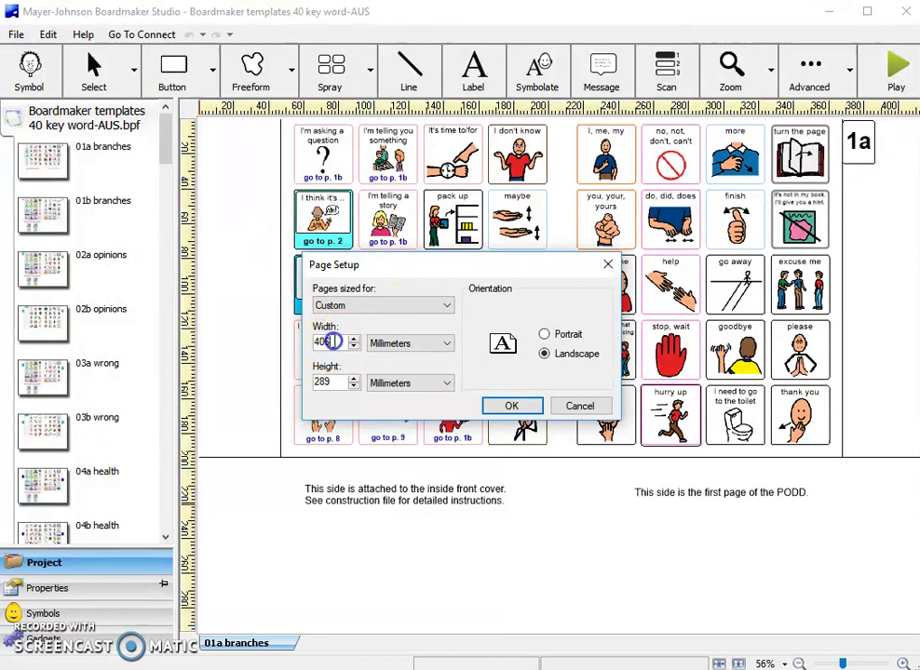
double_click(323, 343)
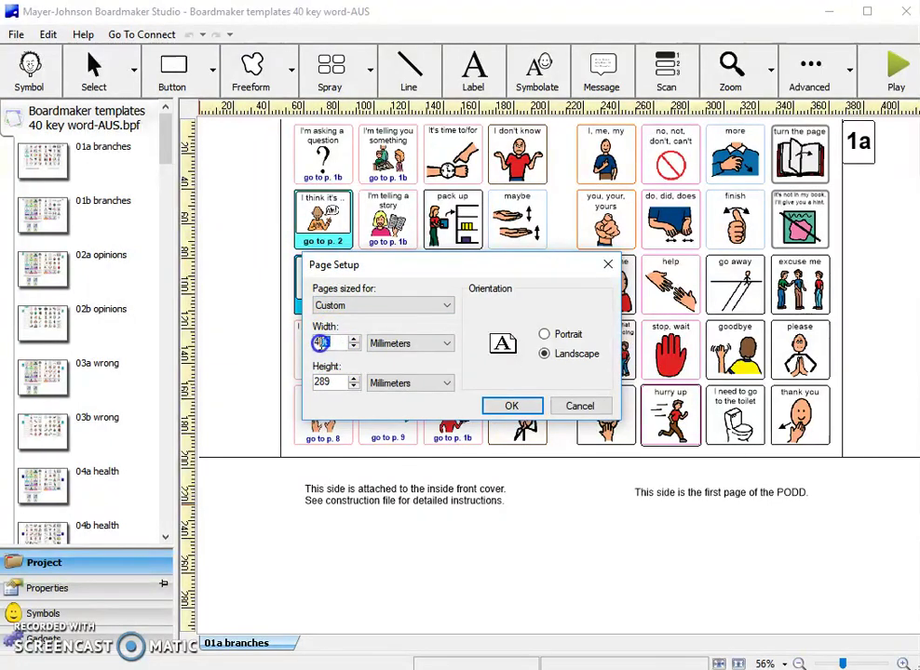
drag(357, 354, 369, 349)
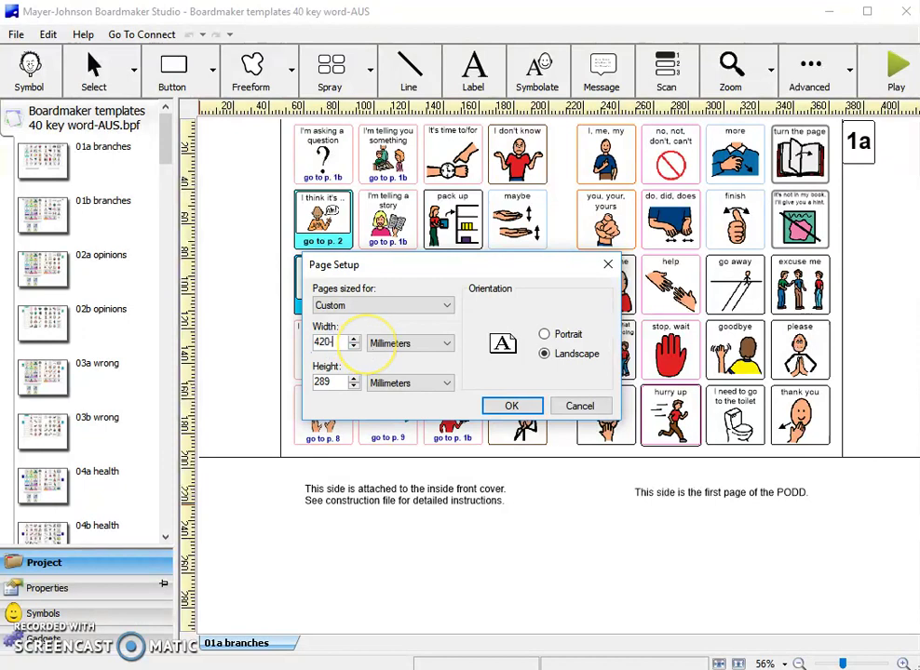
drag(334, 380, 319, 383)
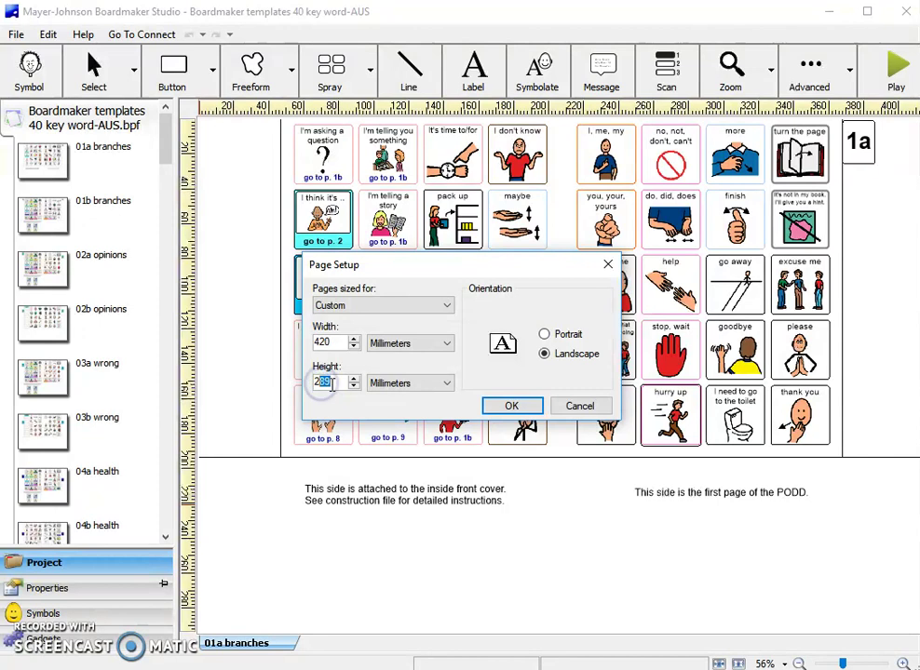
click(511, 406)
click(224, 282)
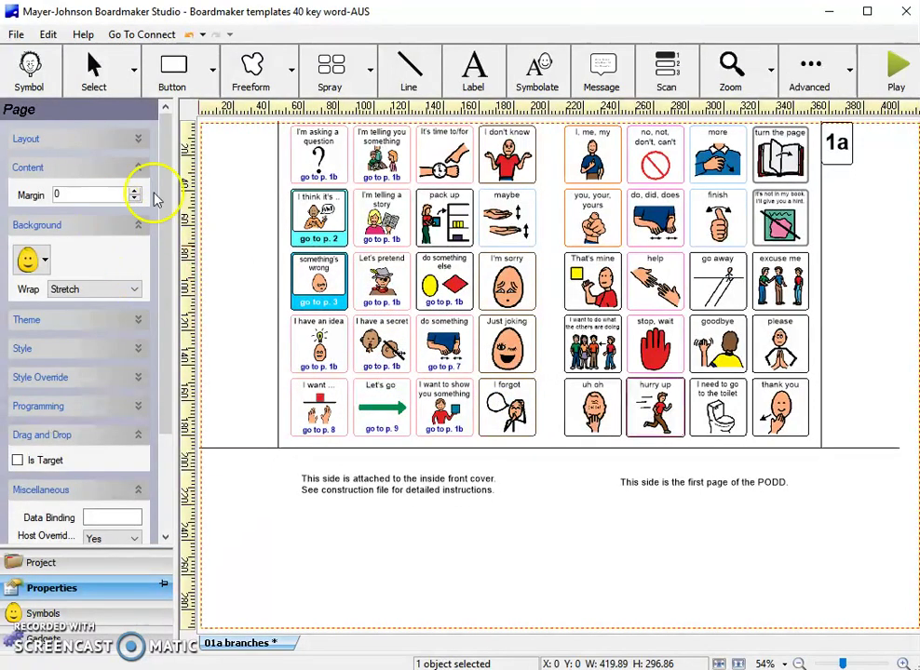
Open page 01b branches and change its height from 289 to 297 mm in Page Setup
click(113, 560)
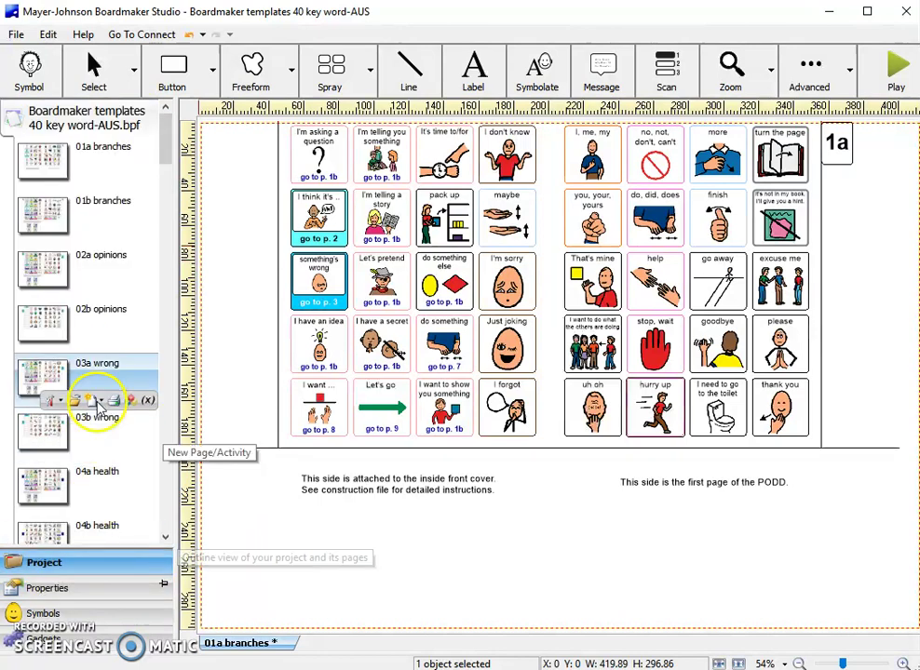
double_click(94, 226)
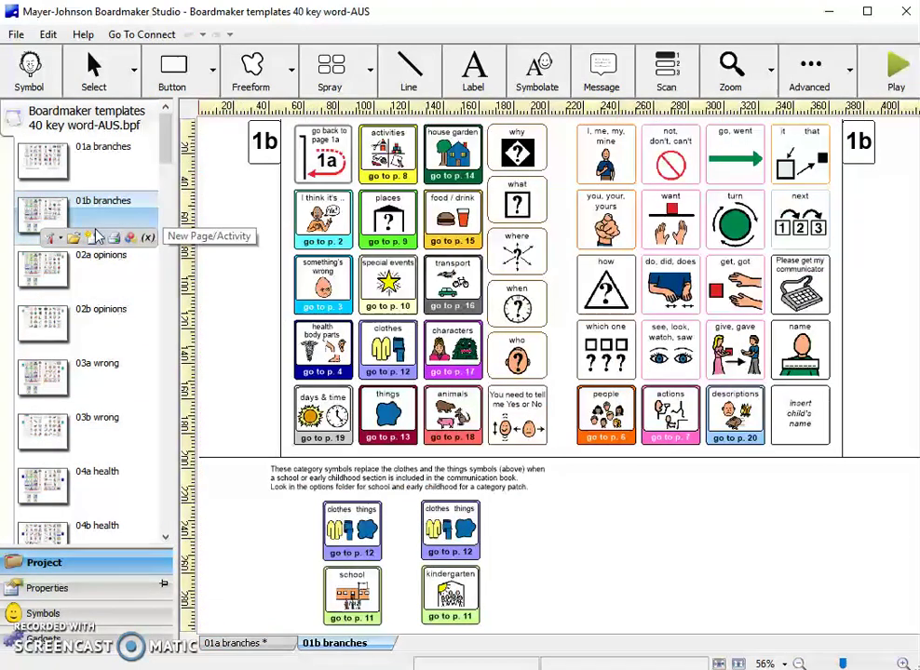
click(14, 36)
click(74, 293)
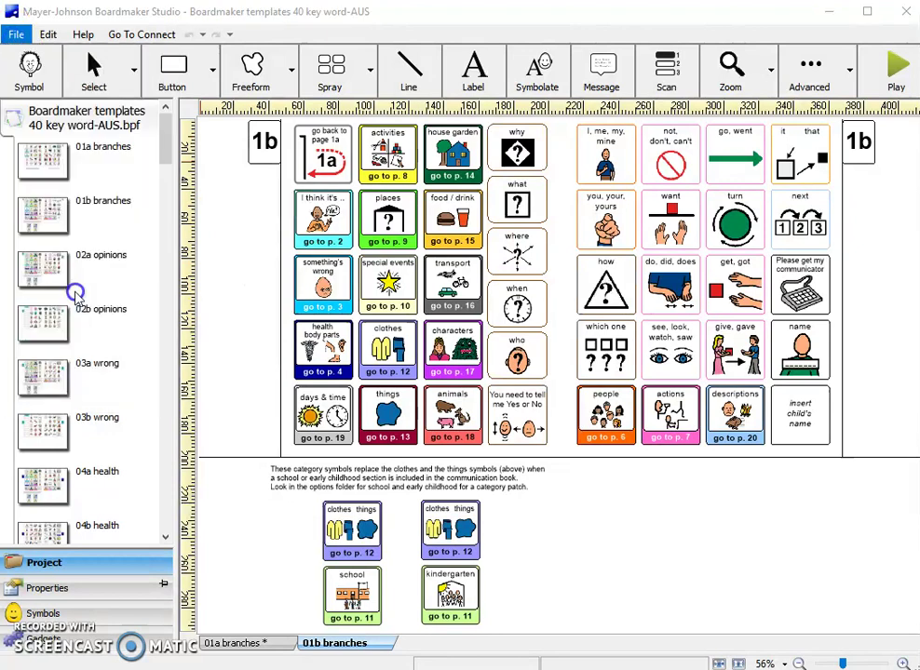
click(326, 343)
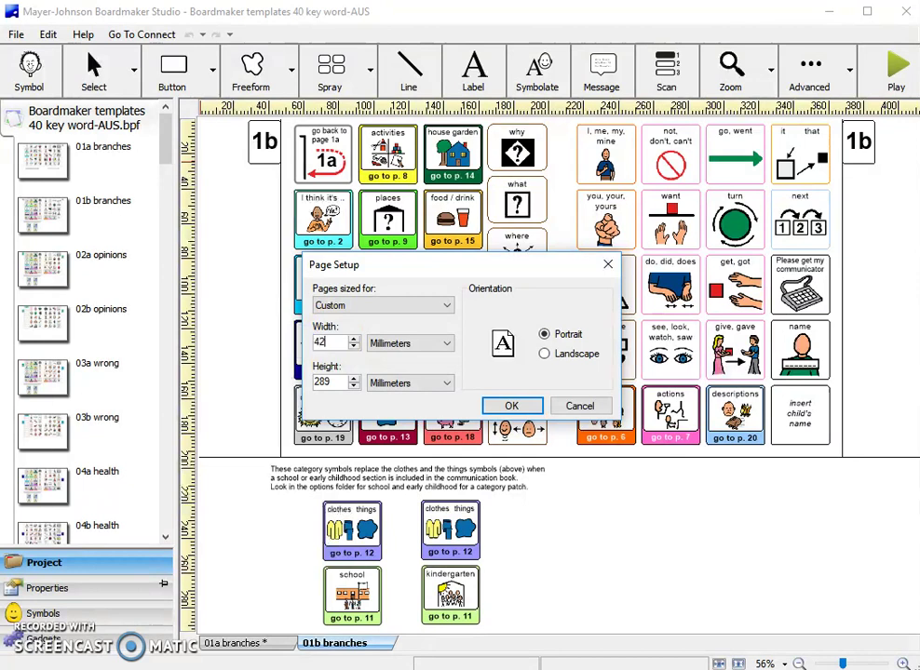
double_click(312, 388)
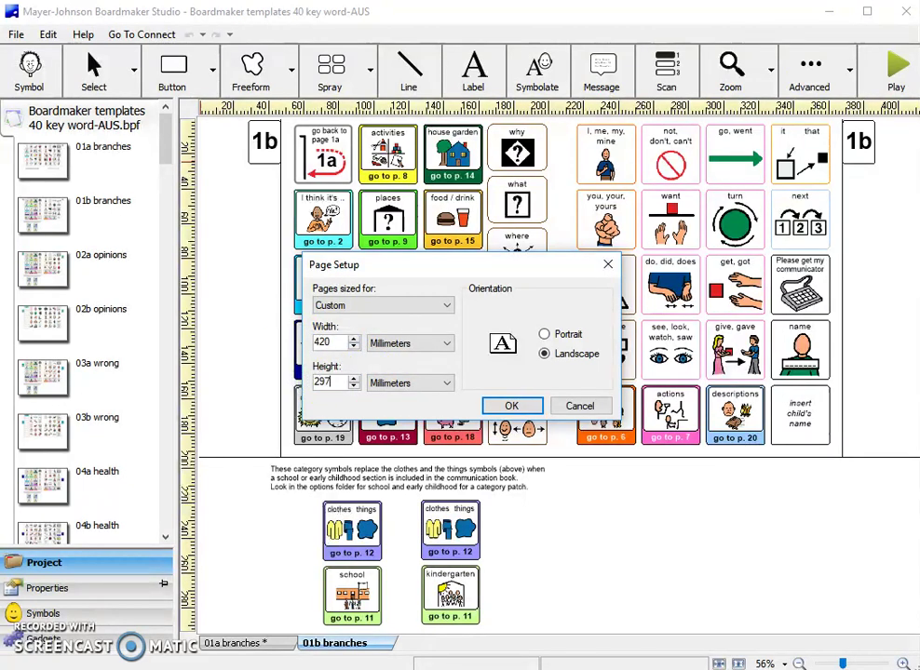
click(511, 406)
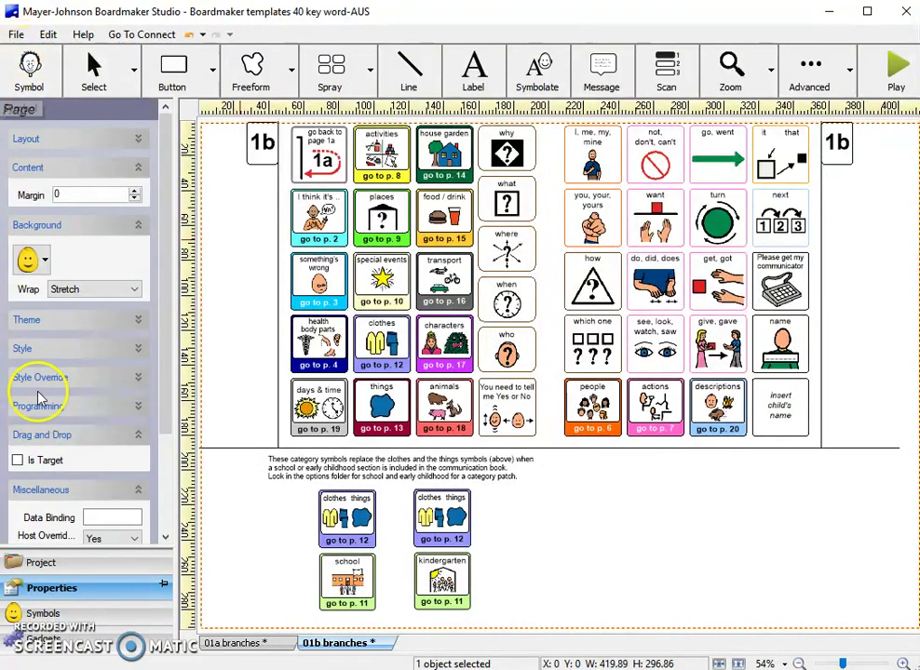
Recheck the 01b page size without changes, then open page 02a opinions
click(76, 563)
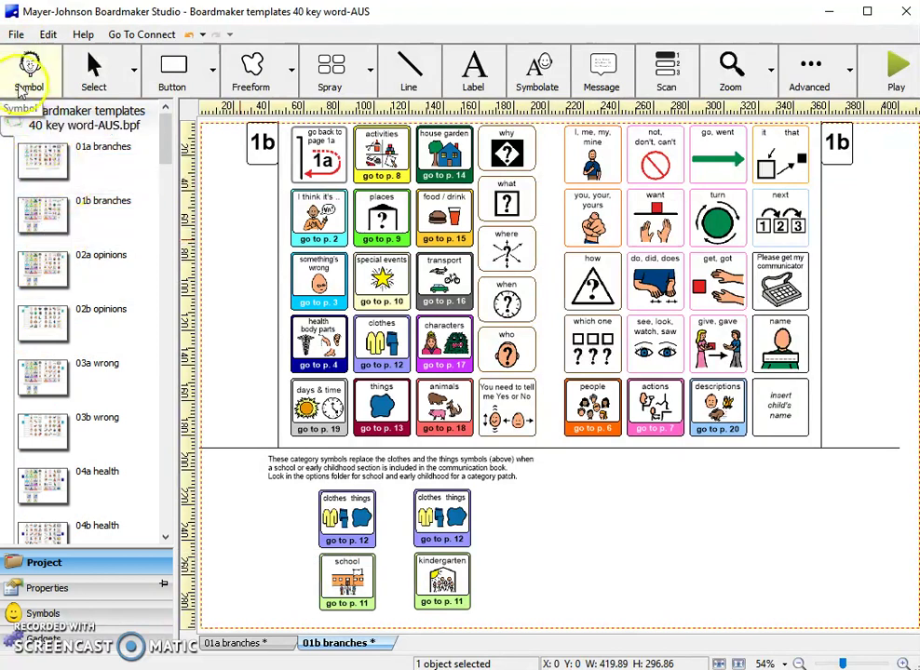
click(11, 35)
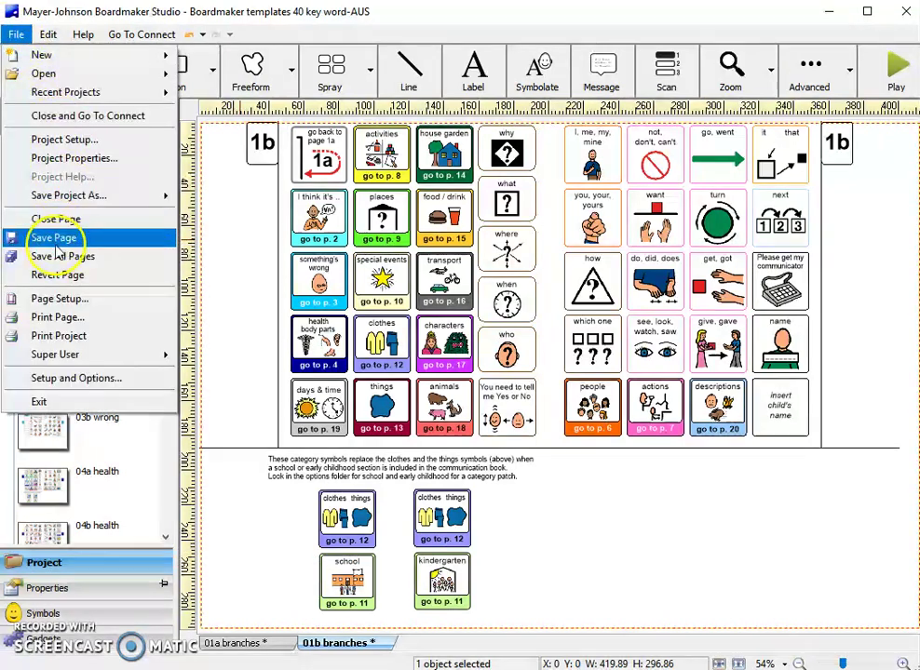
click(59, 297)
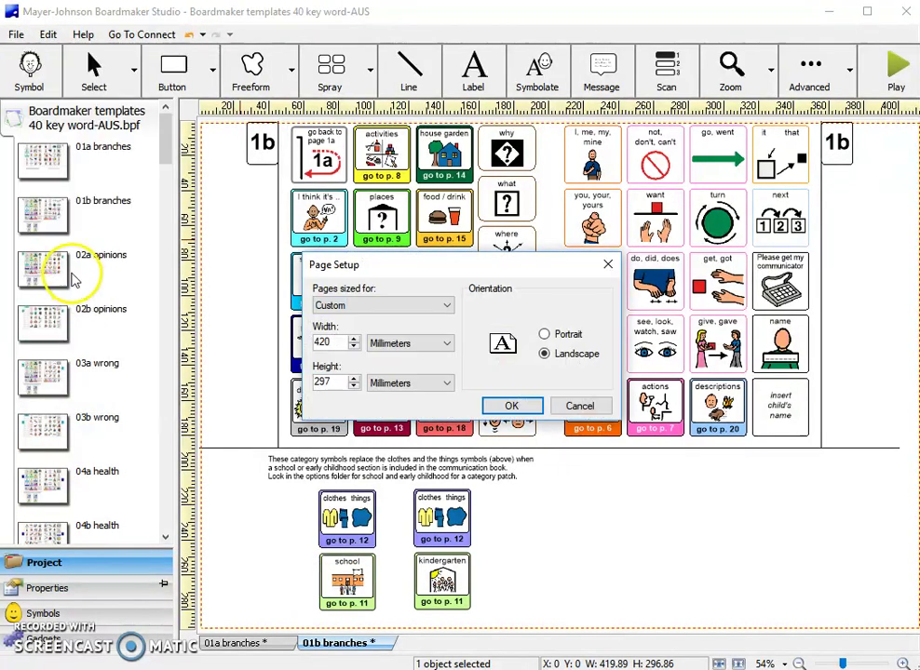
click(558, 406)
double_click(65, 263)
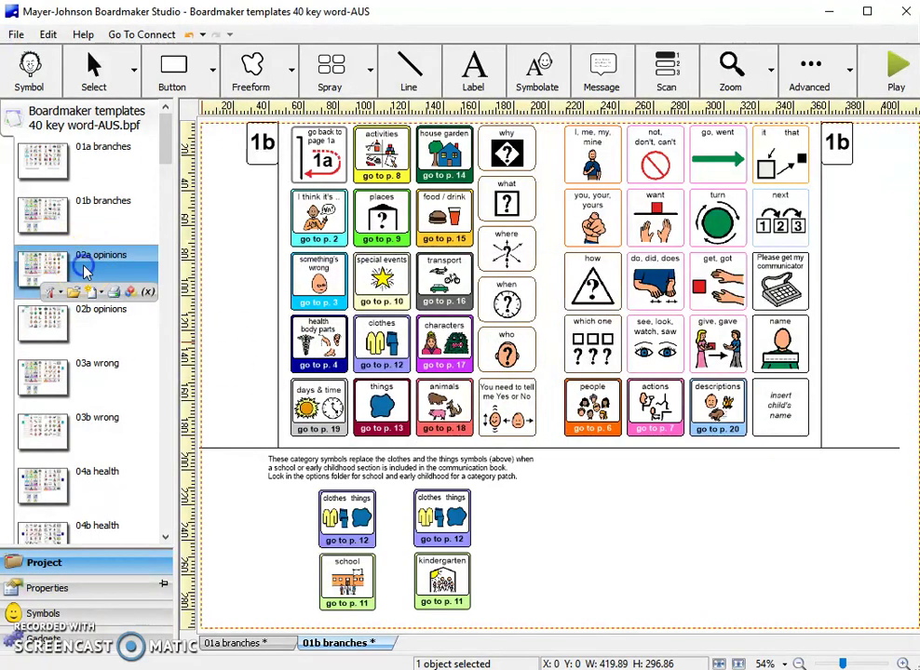
Set the 02a opinions page height to 297 mm and return to the project page list
click(16, 35)
click(37, 298)
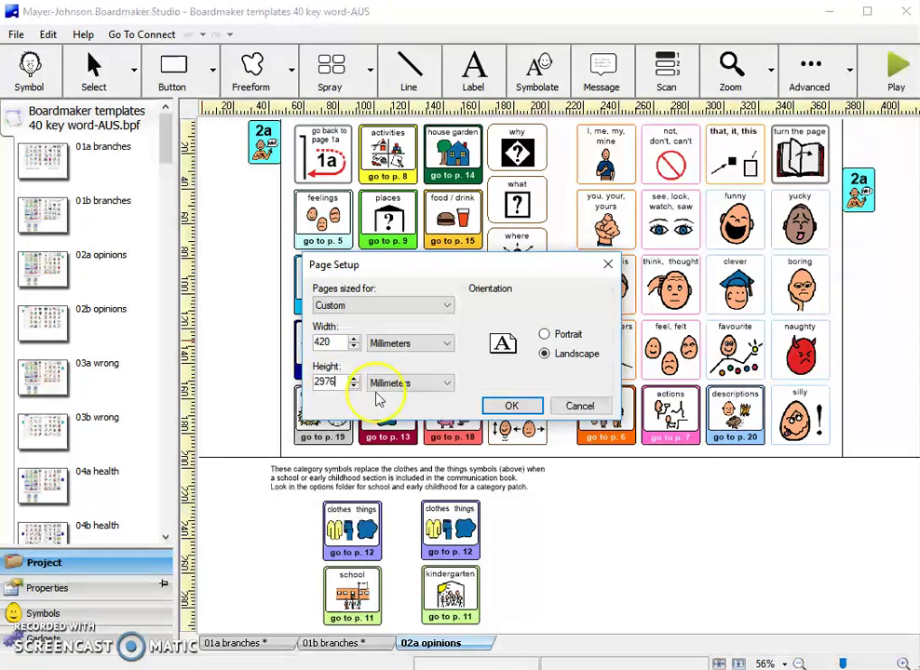
click(511, 406)
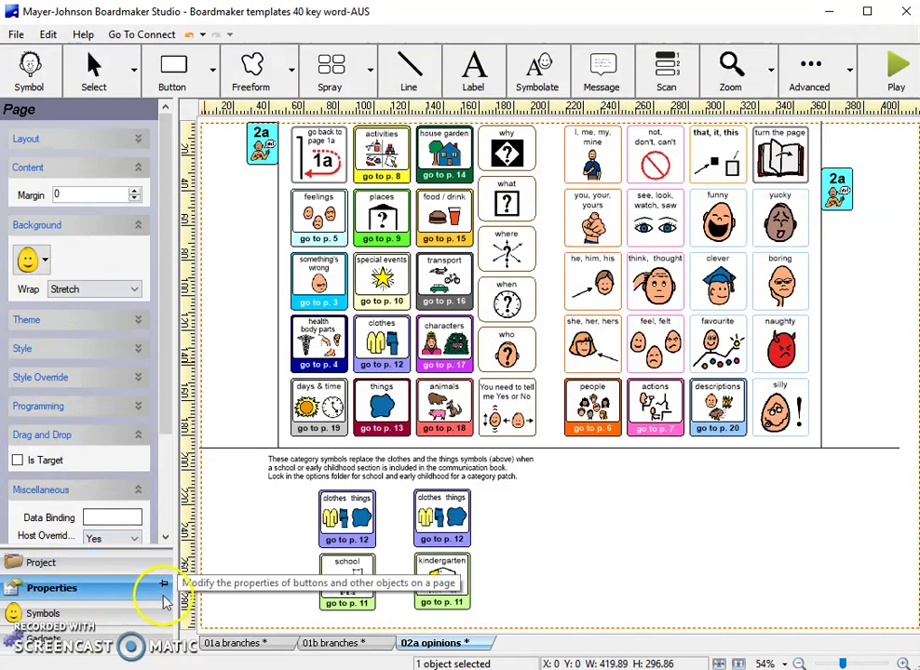
click(130, 562)
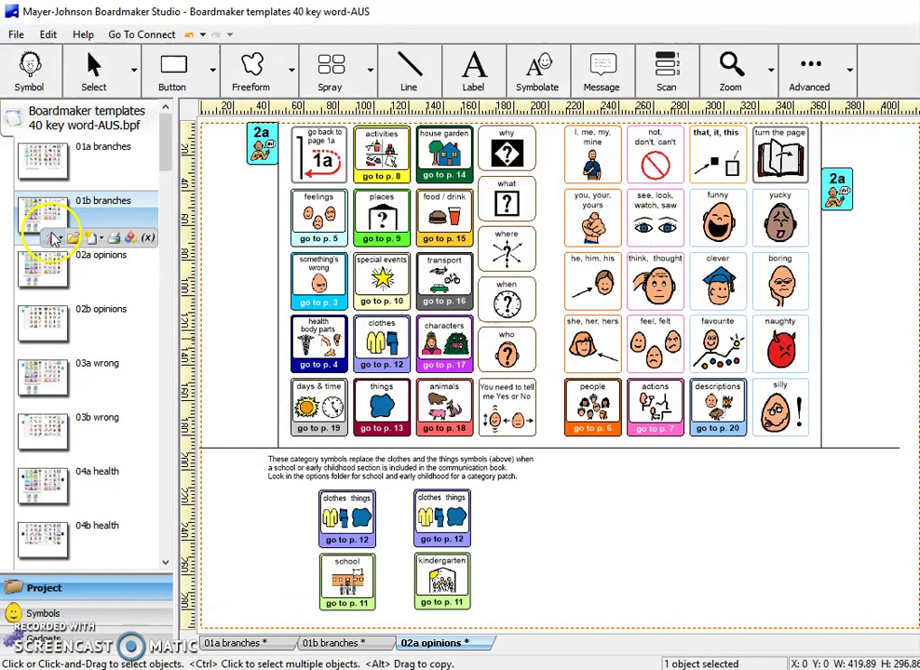
mouse_move(79, 324)
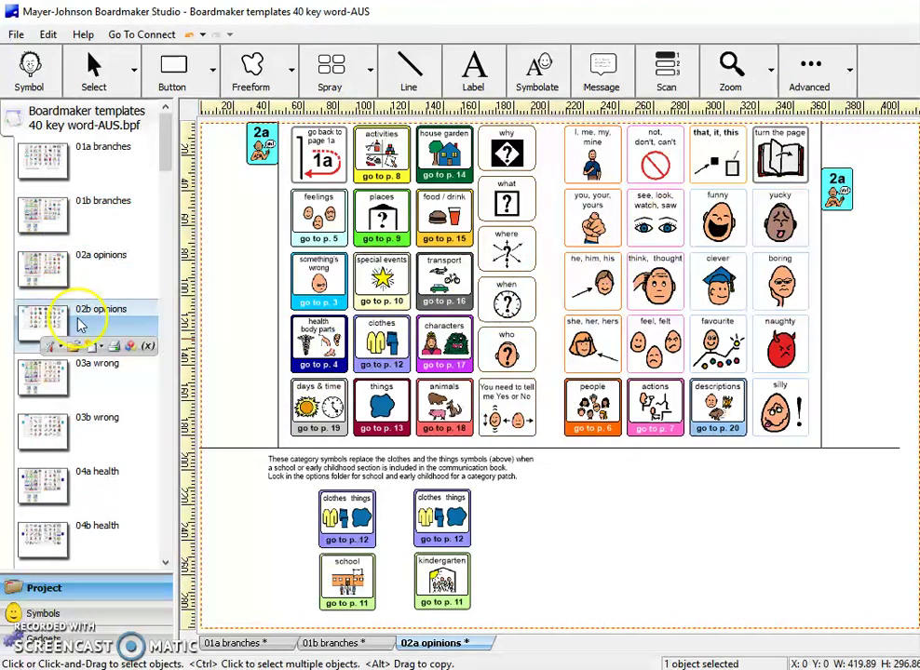
Open page 02b opinions and set it to 420 × 297 mm landscape in Page Setup
click(79, 324)
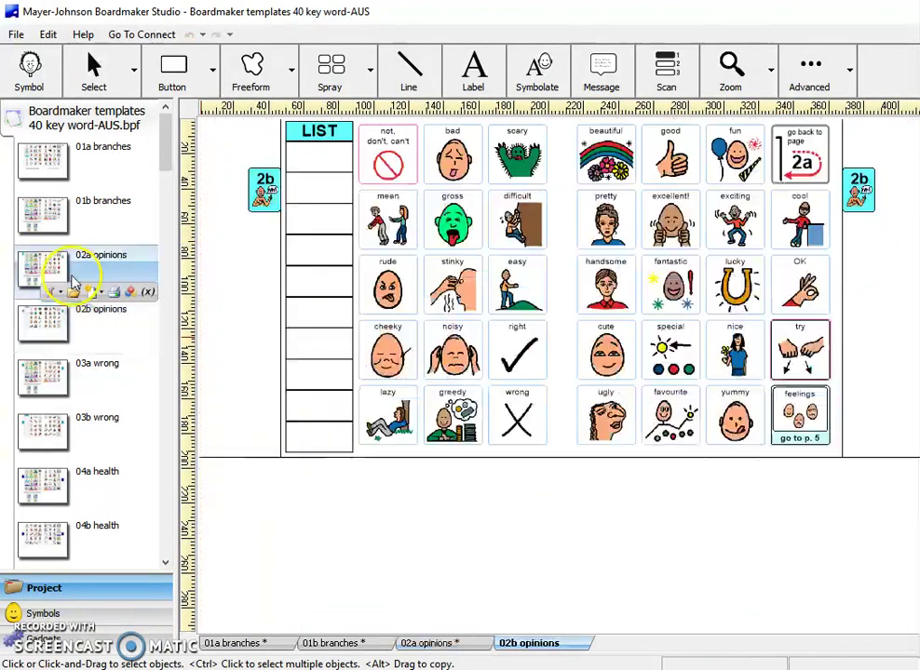
click(13, 36)
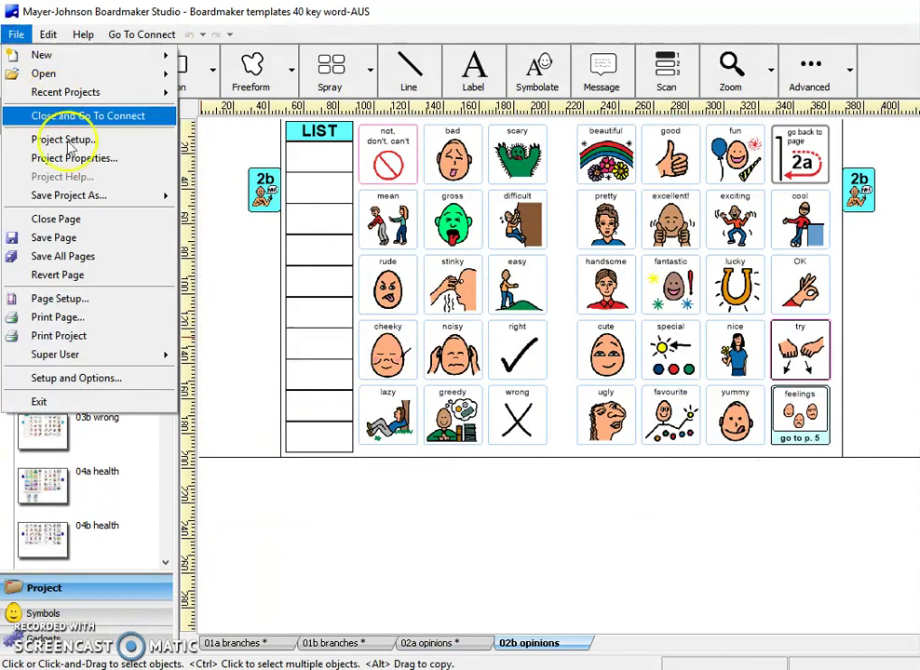
click(84, 298)
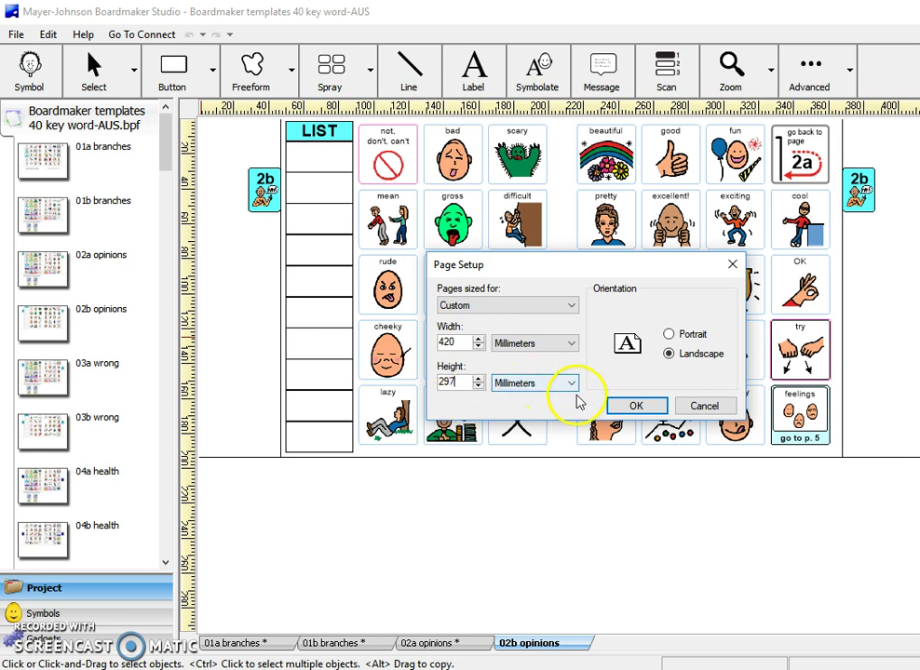
click(628, 405)
click(365, 415)
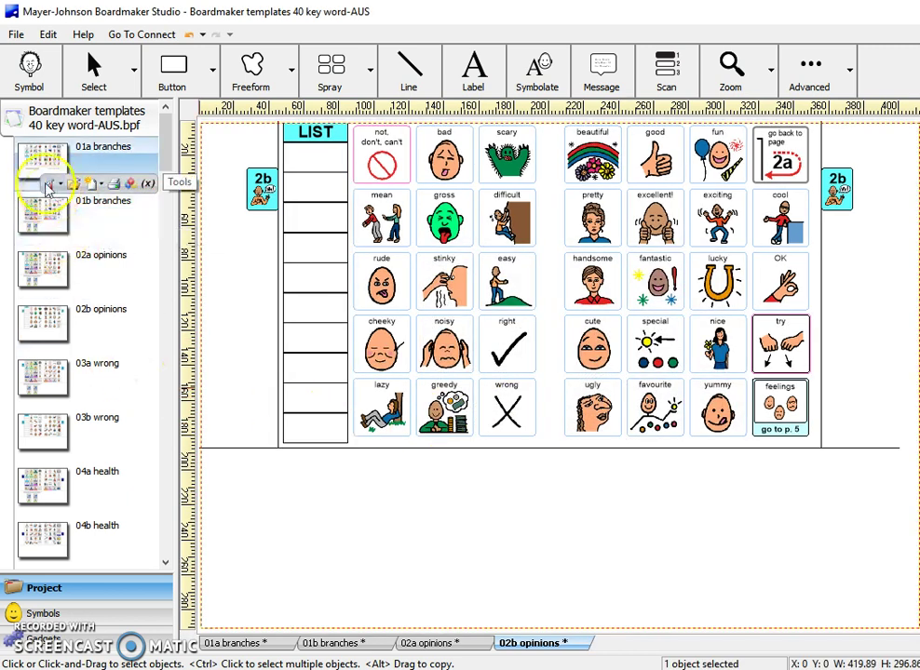
Open page 03a wrong and raise its Page Setup height from 289 to 297 mm
click(63, 370)
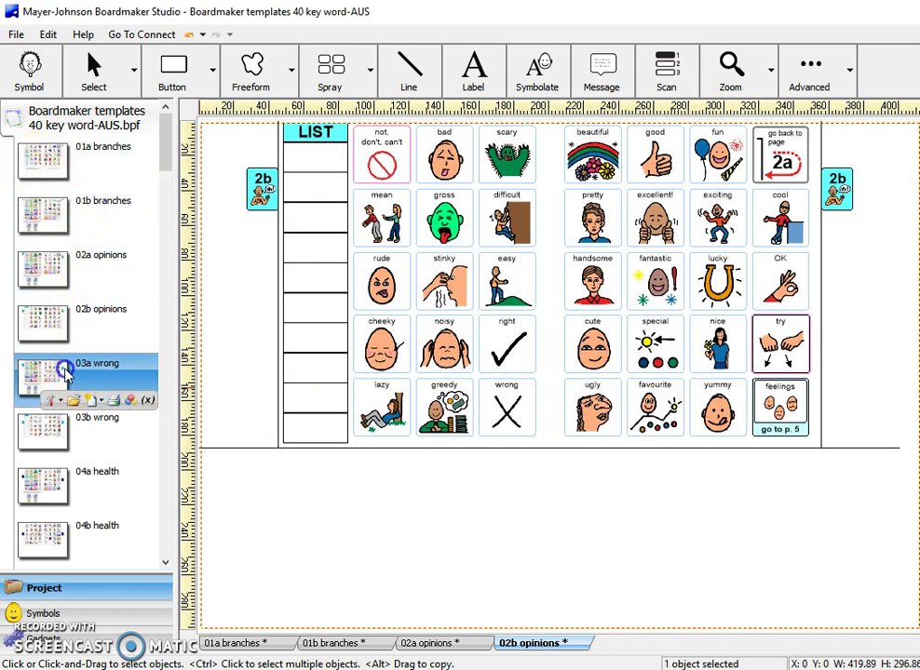
click(15, 34)
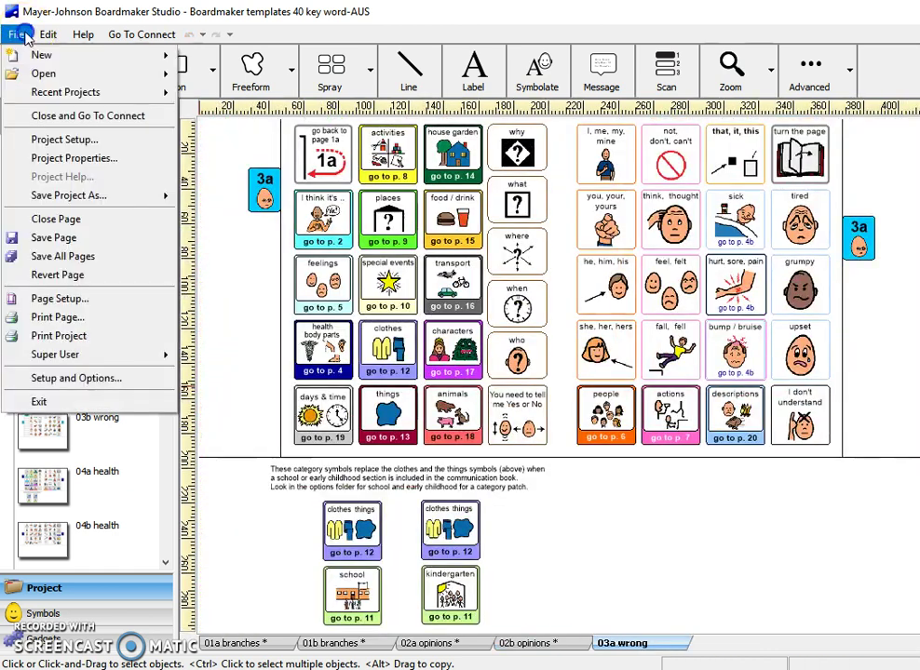
click(60, 298)
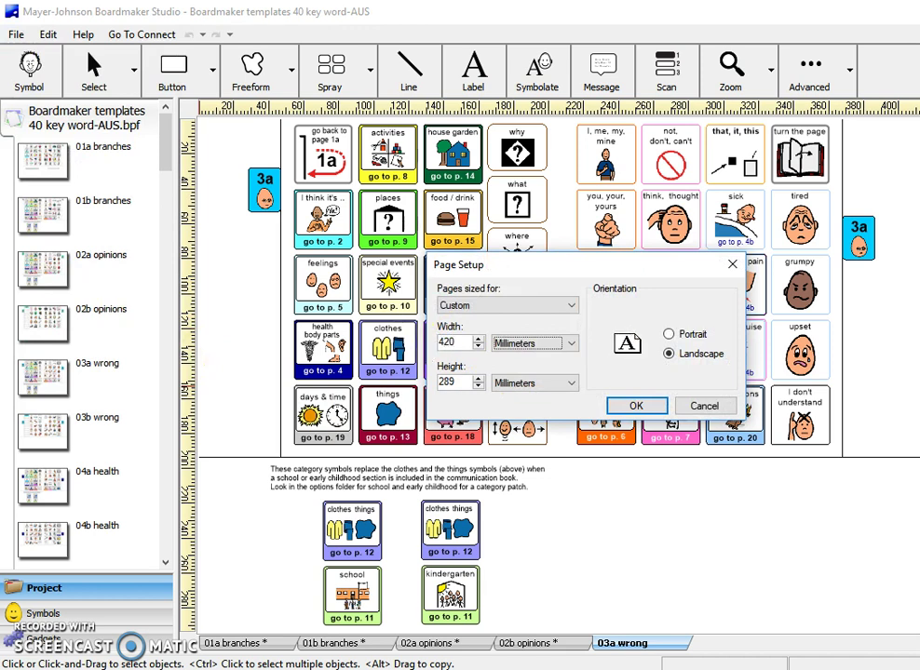
click(450, 377)
click(634, 403)
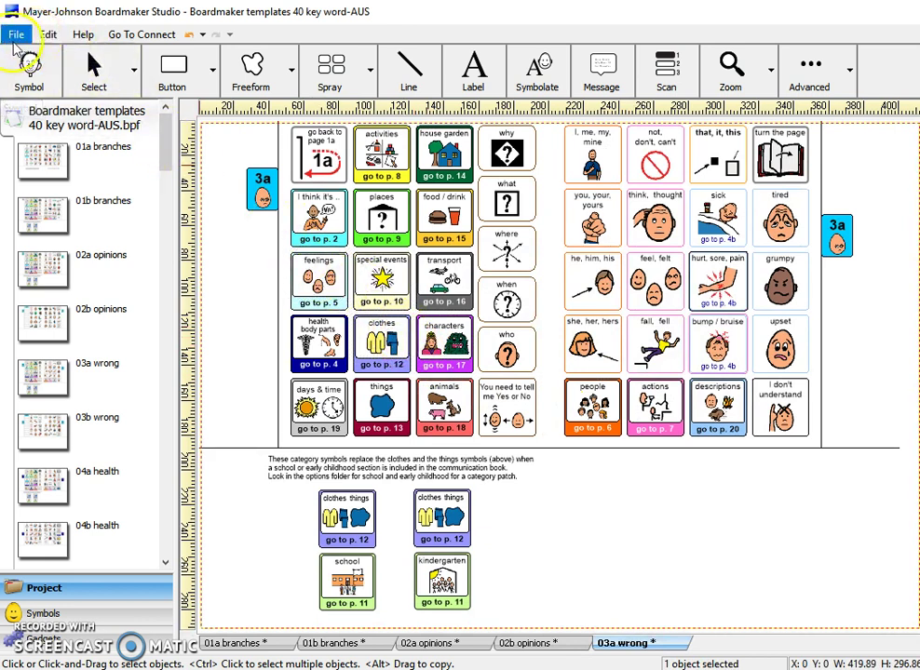
On the 01a branches page, marquee-select all 48 objects and nudge them right three times
click(282, 463)
click(236, 644)
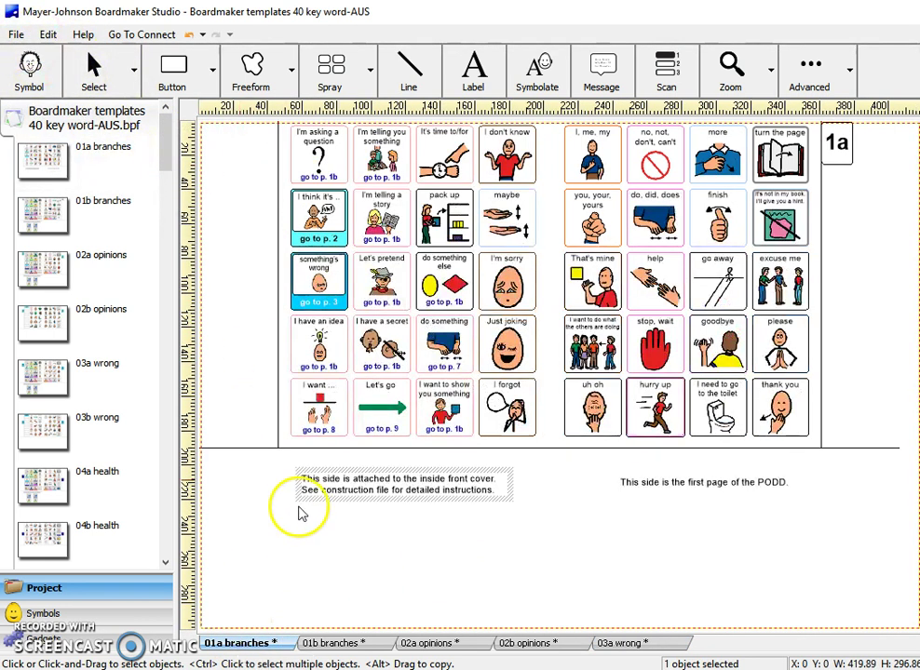
click(584, 167)
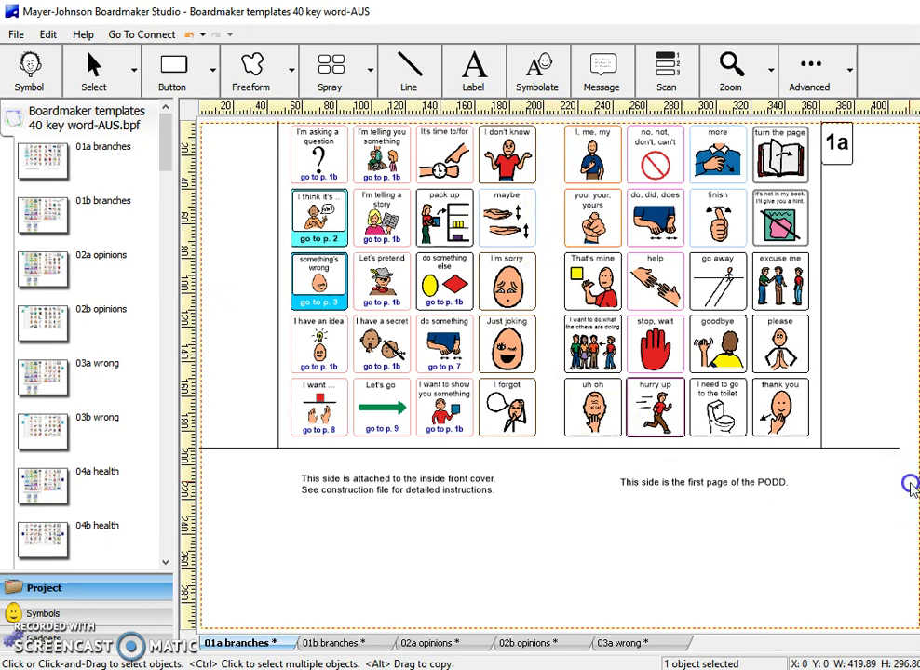
drag(913, 520, 199, 117)
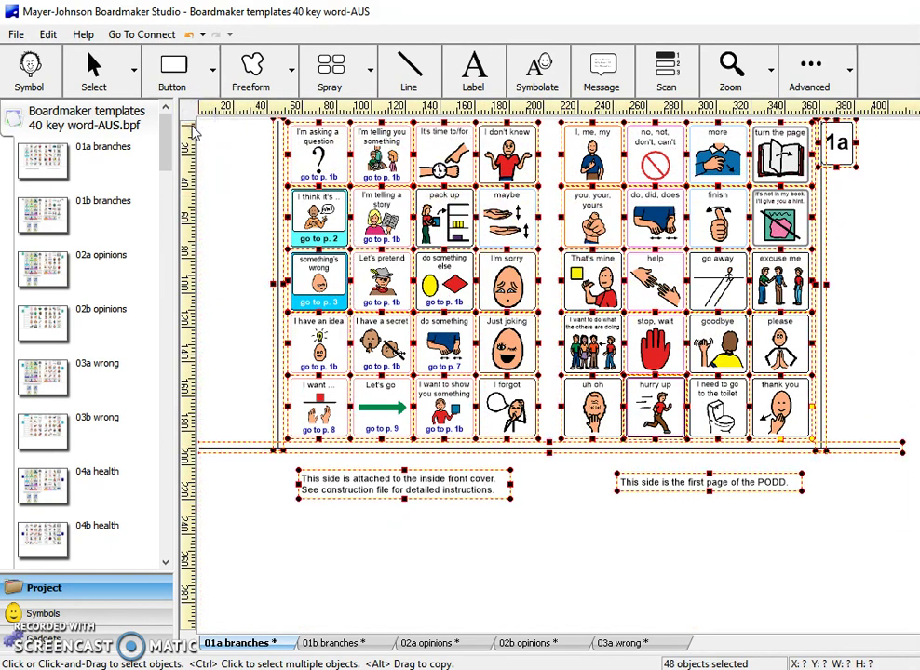
key(Right)
key(Right)
key(Right)
key(Right)
key(Right)
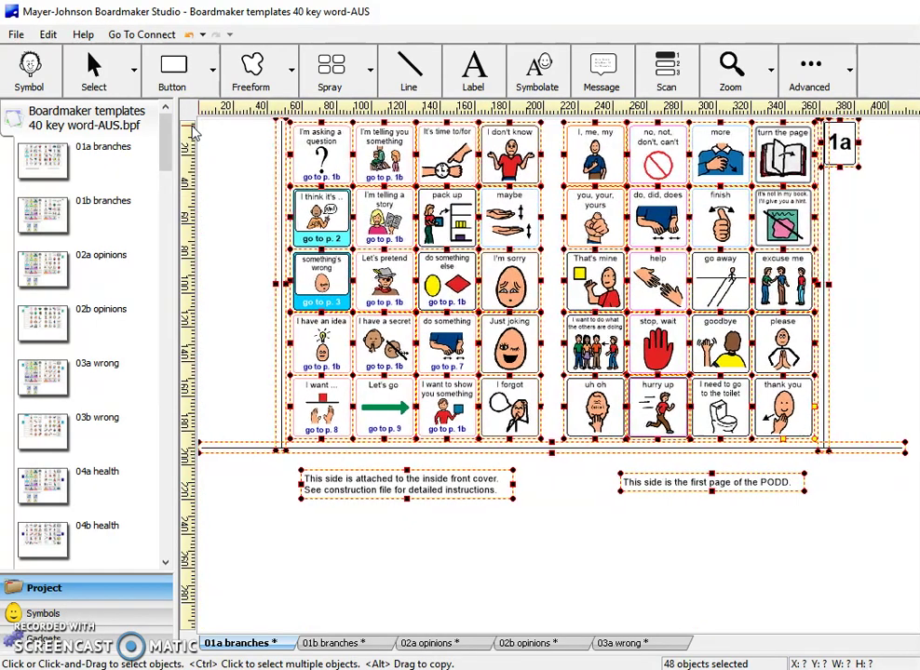
key(Right)
key(Right)
key(Right)
key(Right)
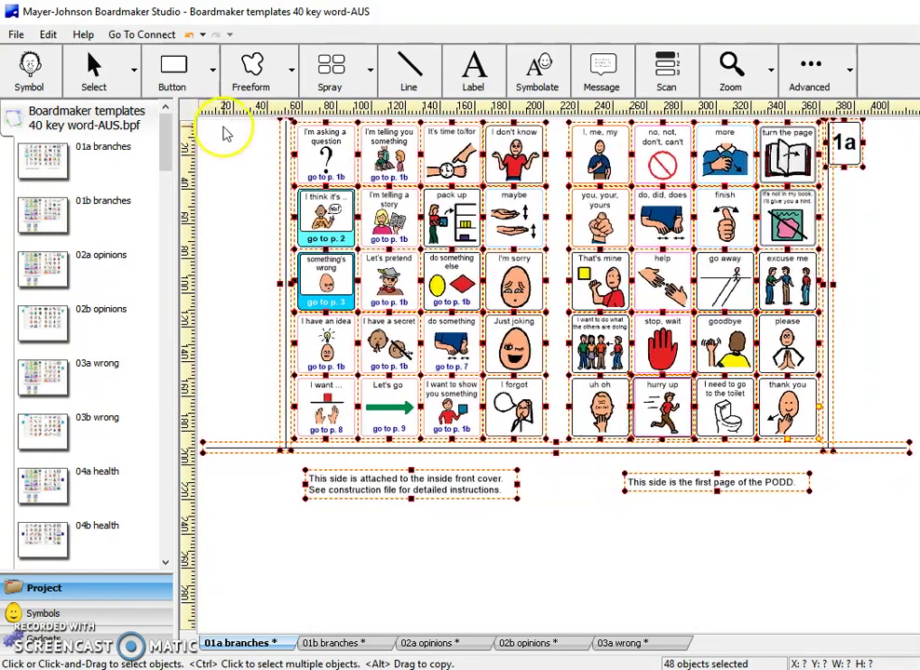
key(Right)
key(Right)
key(Right)
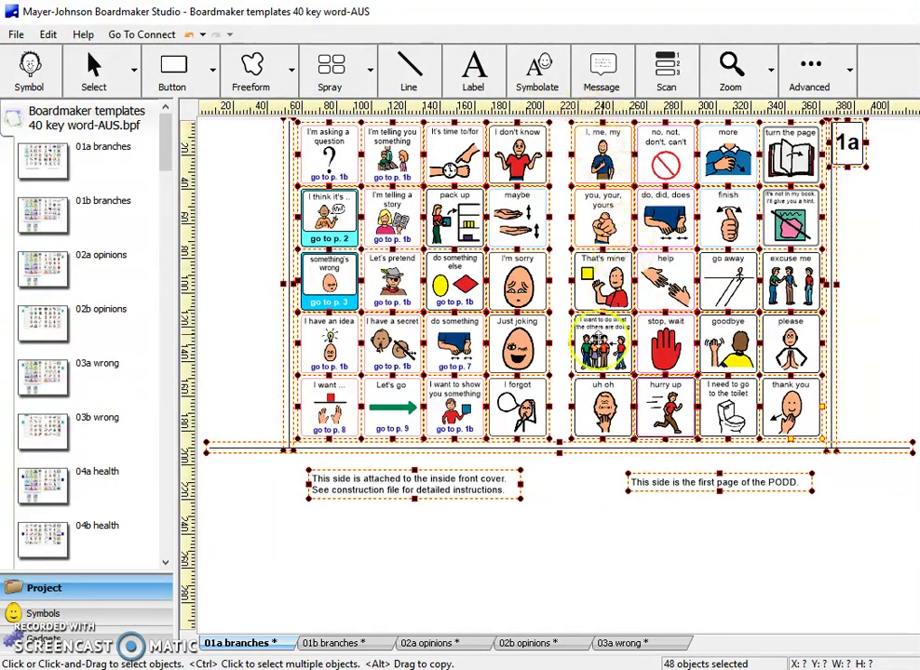
Deselect, then on 01b branches marquee-select all 51 objects and nudge them right three times
click(590, 538)
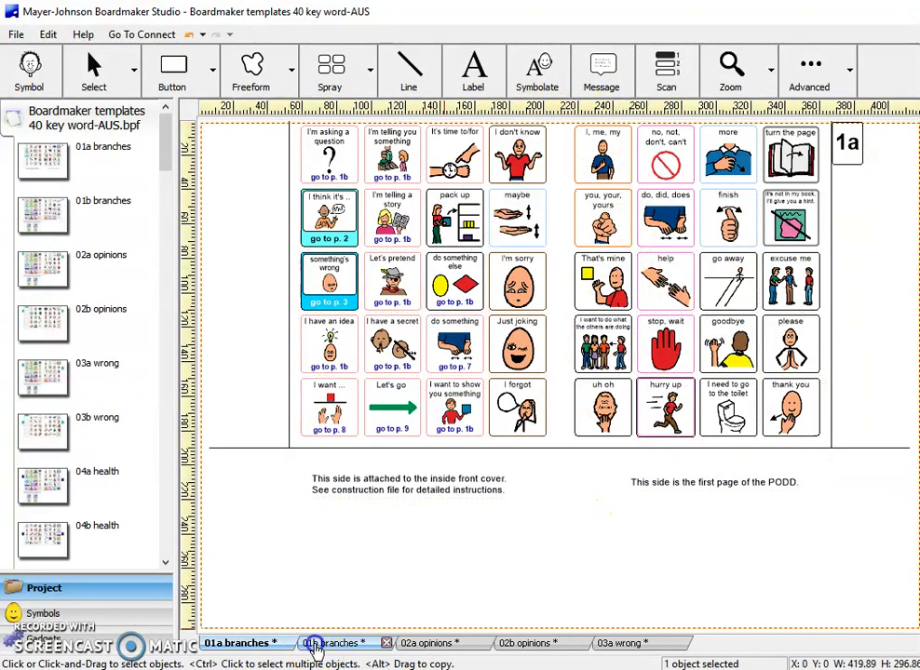
click(316, 644)
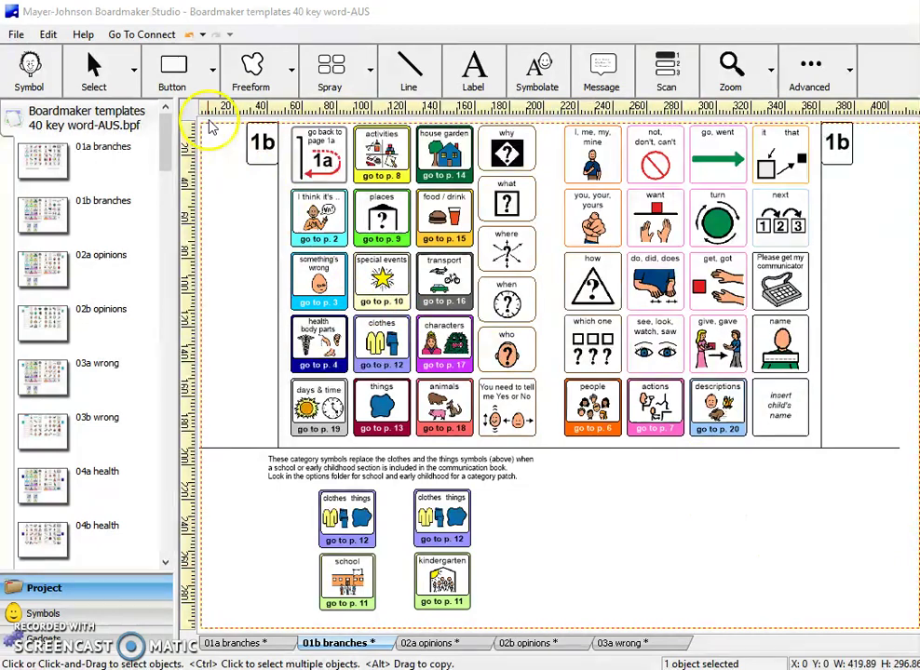
drag(213, 127, 906, 615)
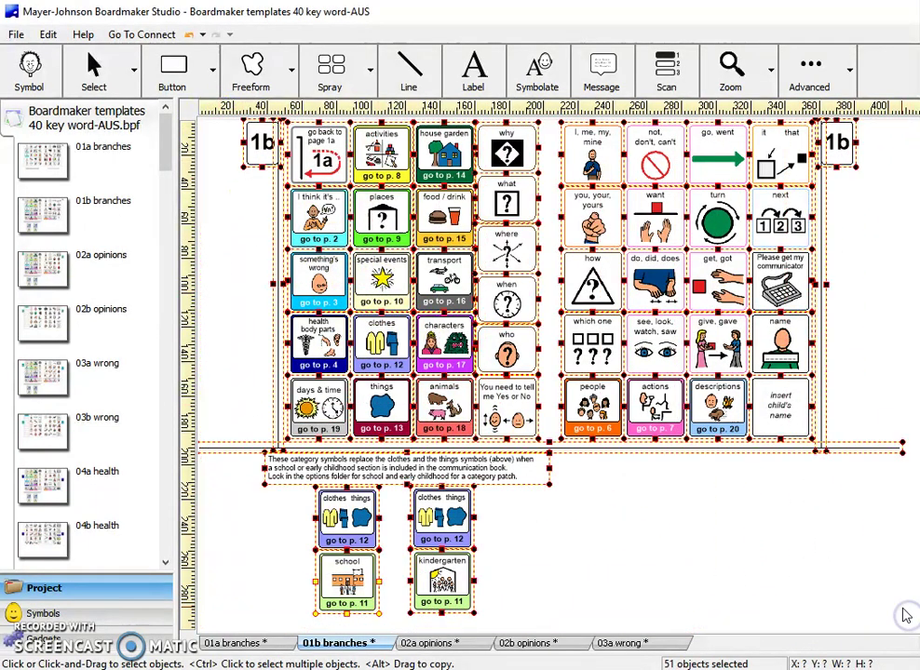
key(Right)
key(Right)
key(Right)
key(Right)
key(Right)
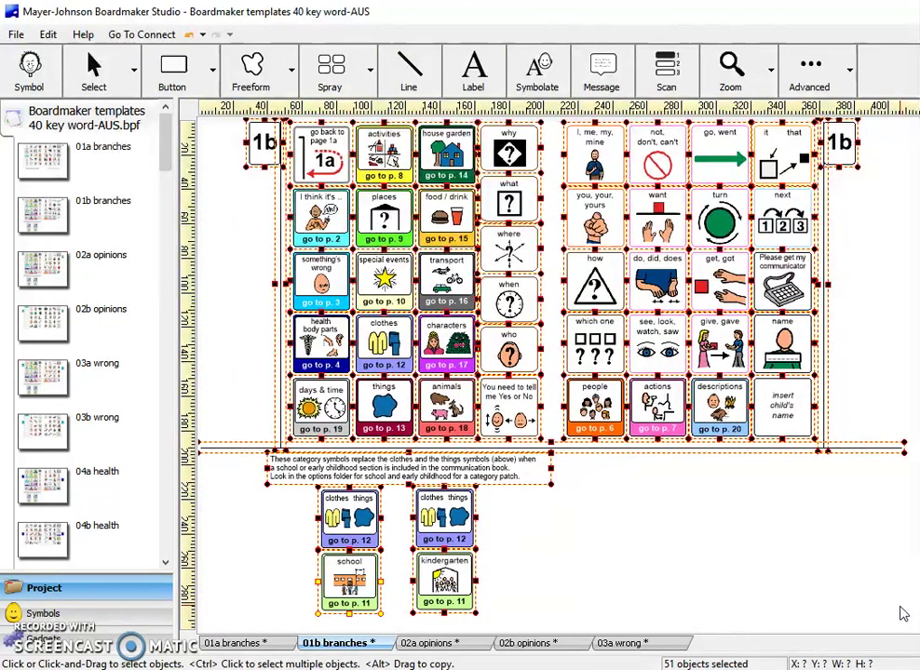
key(Right)
key(Right)
key(Right)
key(Right)
key(Right)
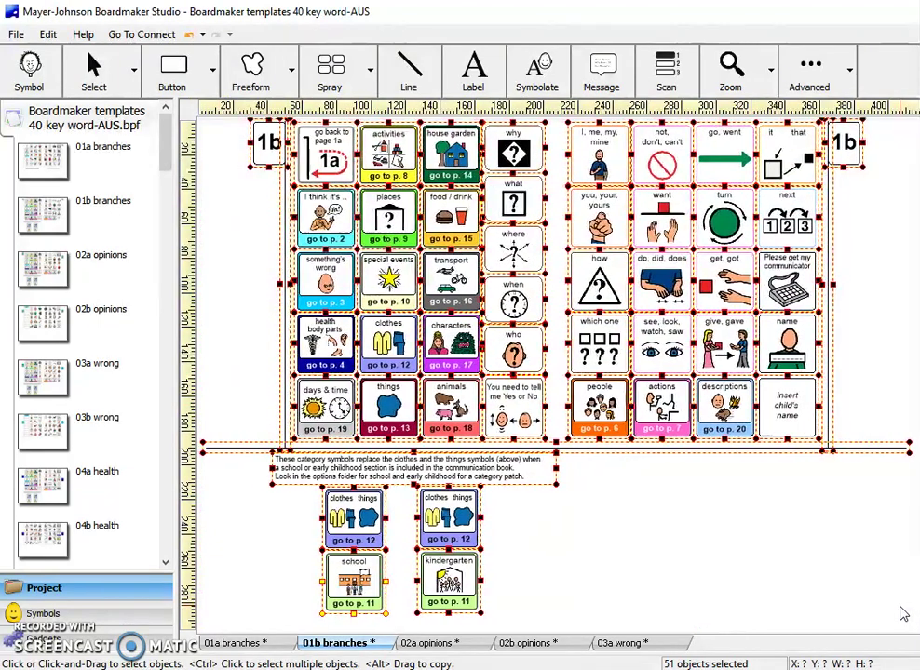
key(Right)
key(Right)
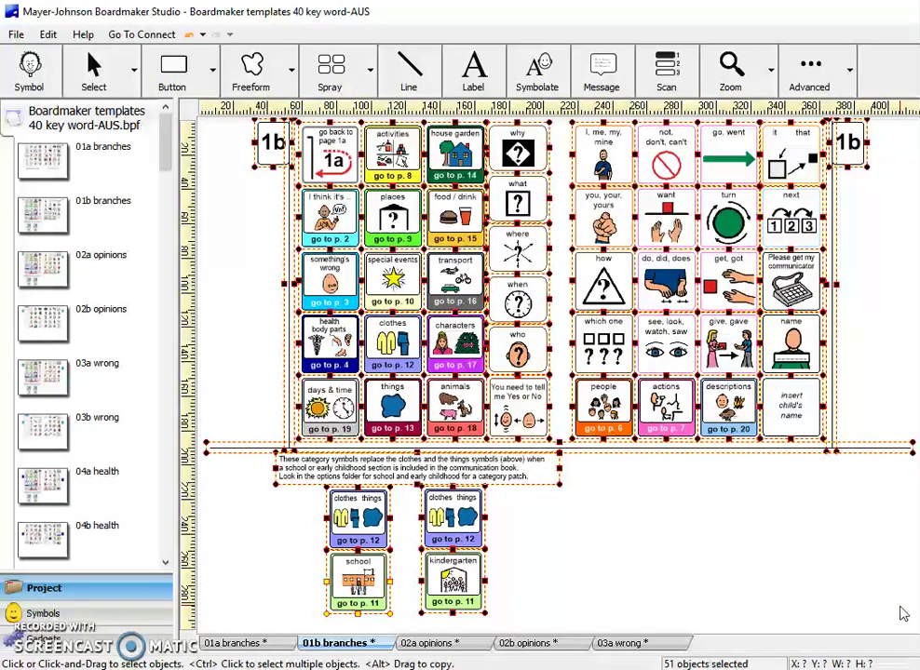
click(12, 34)
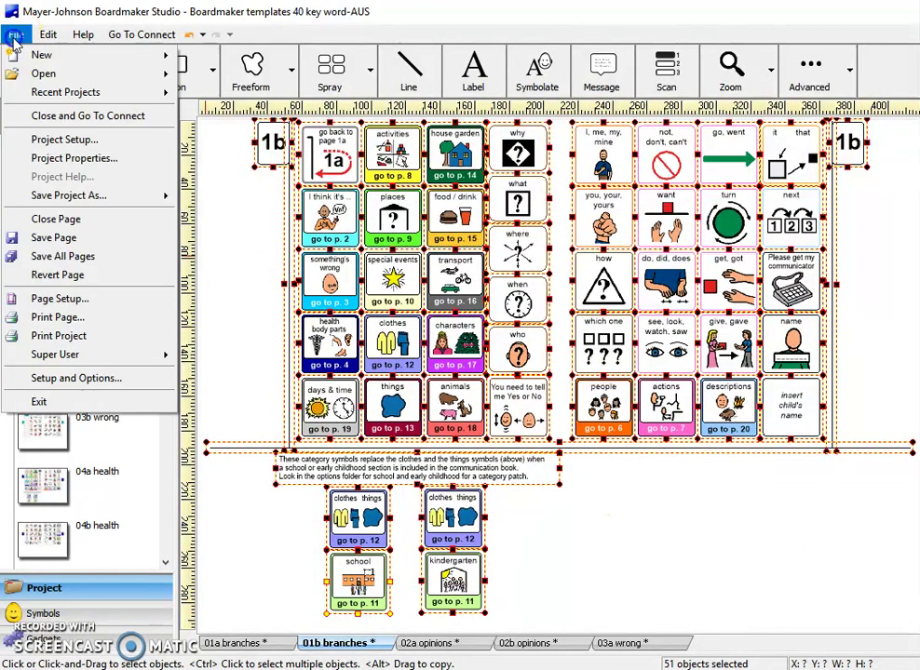
On page 02a opinions, select all 52 objects with Ctrl+A and nudge them right three times
click(163, 456)
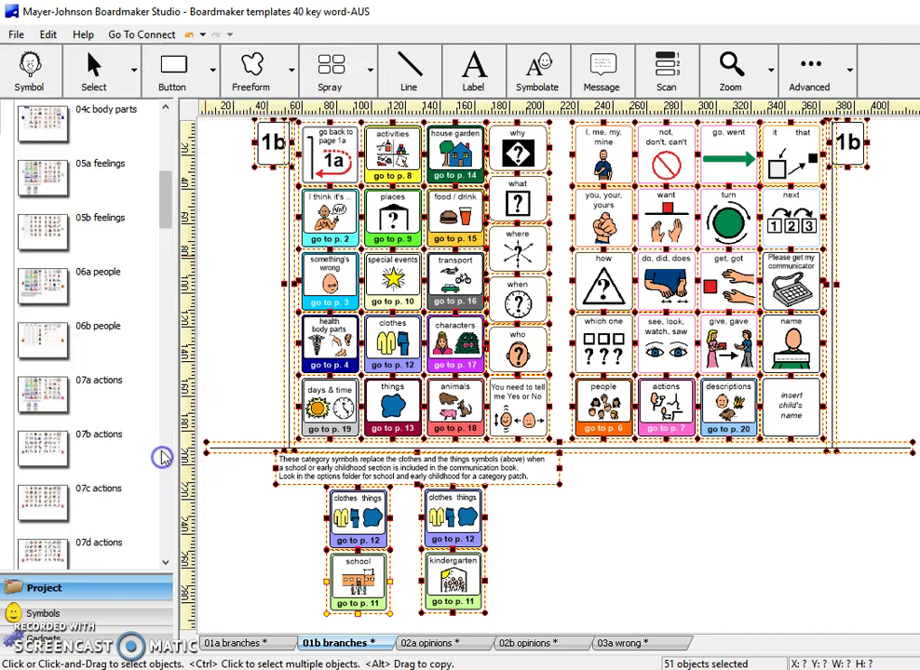
click(438, 650)
click(16, 38)
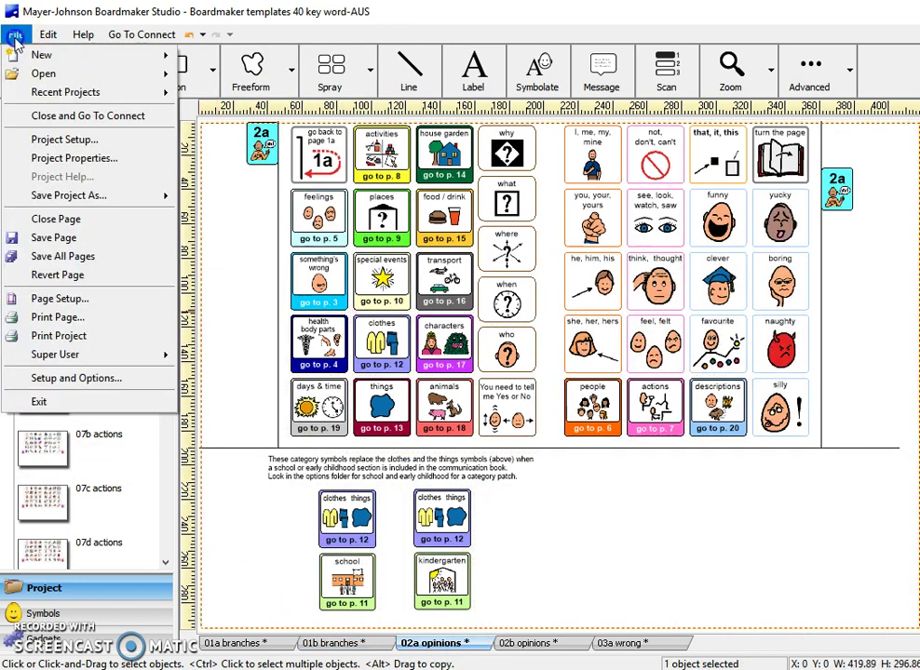
mouse_move(60, 201)
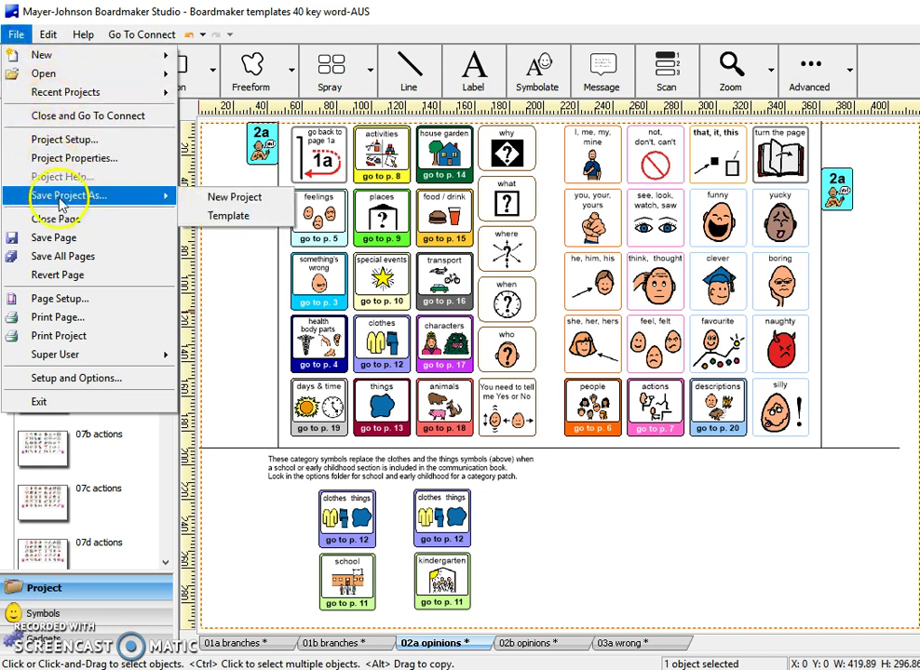
click(901, 624)
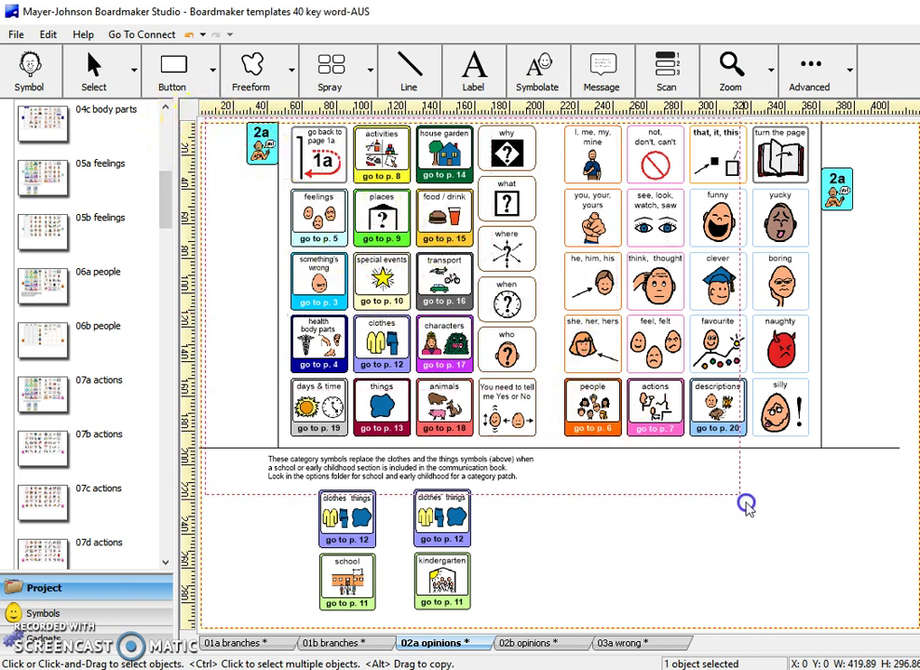
click(912, 621)
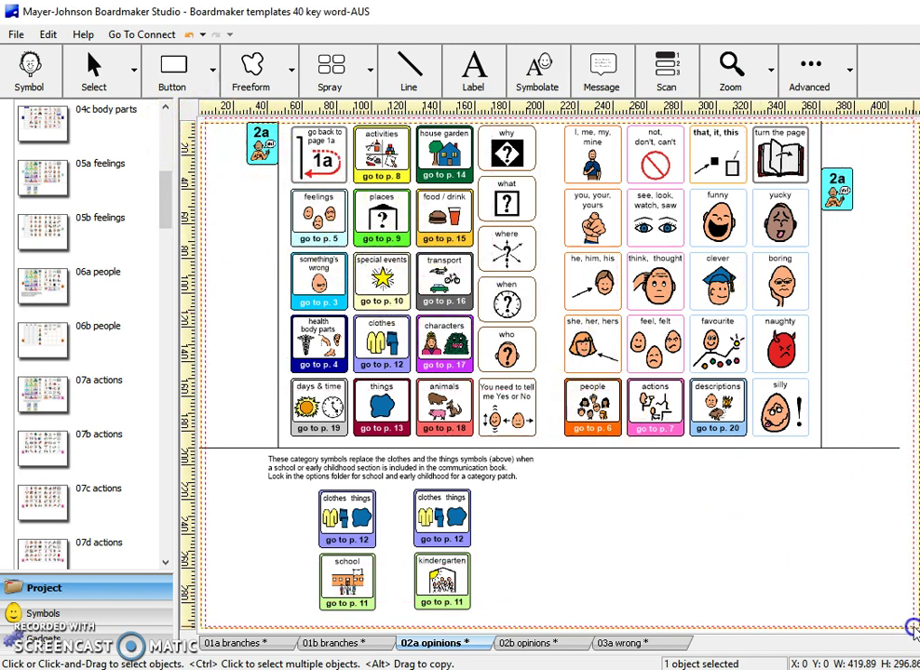
key(ctrl+a)
key(Right)
key(Right)
key(Right)
key(Right)
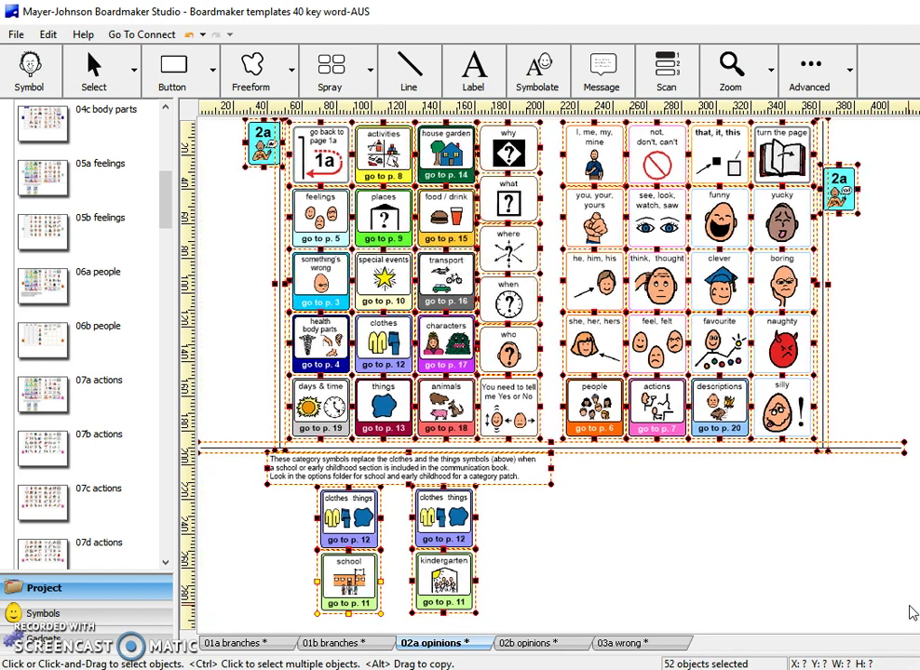
key(Right)
key(Right)
key(Right)
key(Right)
key(Right)
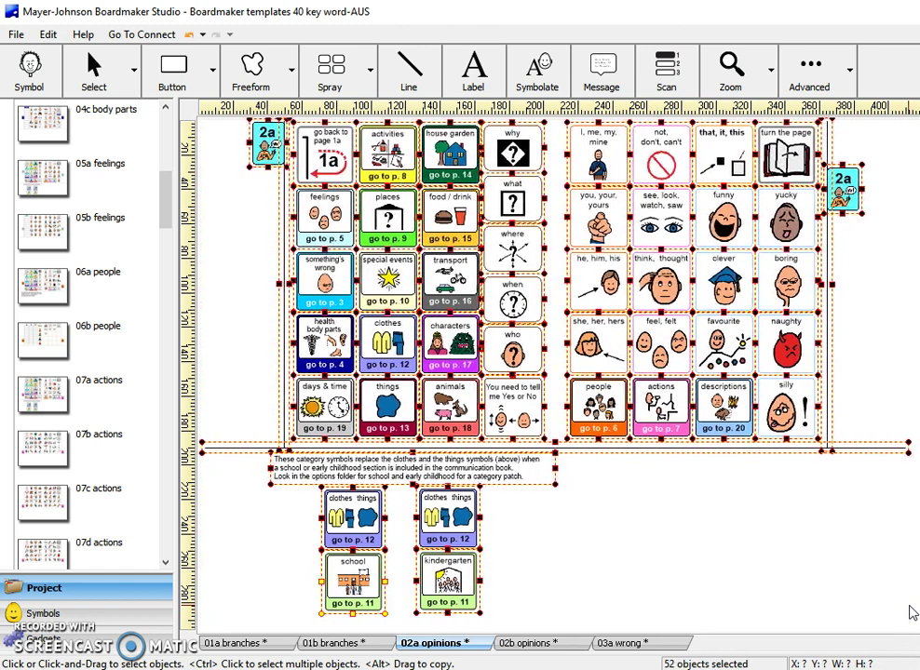
key(Right)
key(Right)
key(Right)
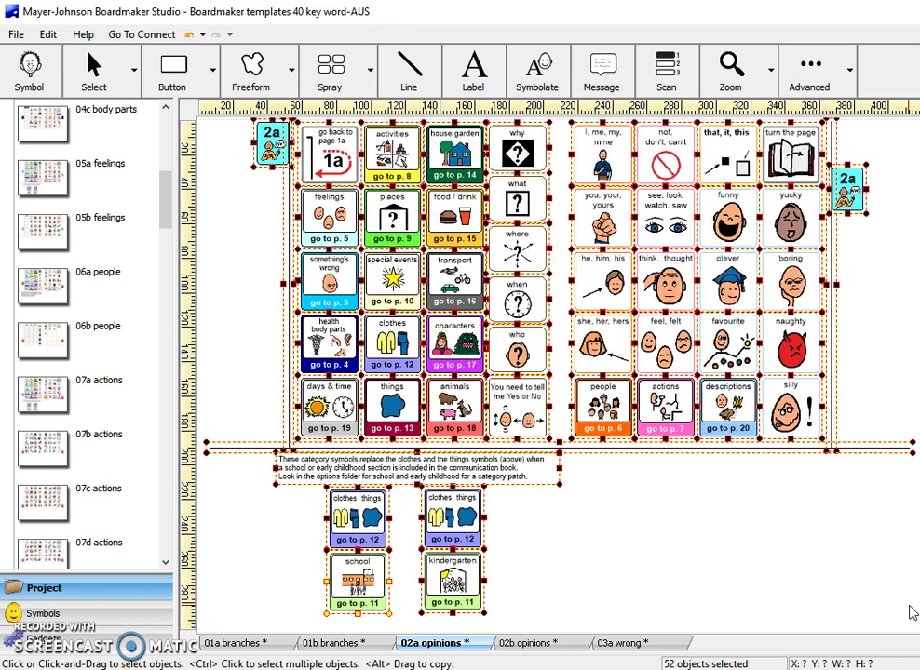
Select all 53 objects on the 02b opinions page and nudge them three steps right
click(527, 644)
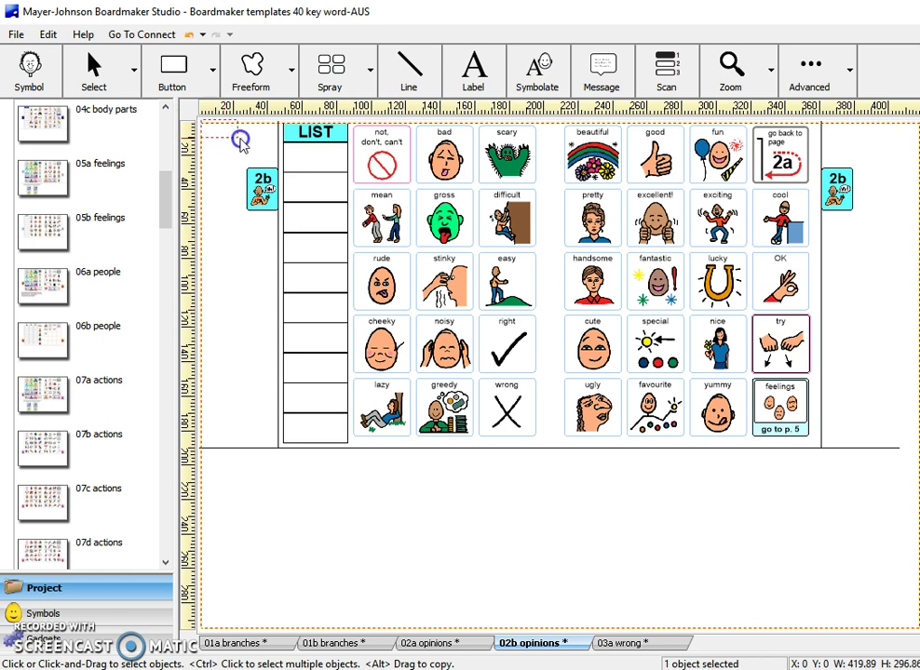
drag(240, 140, 906, 611)
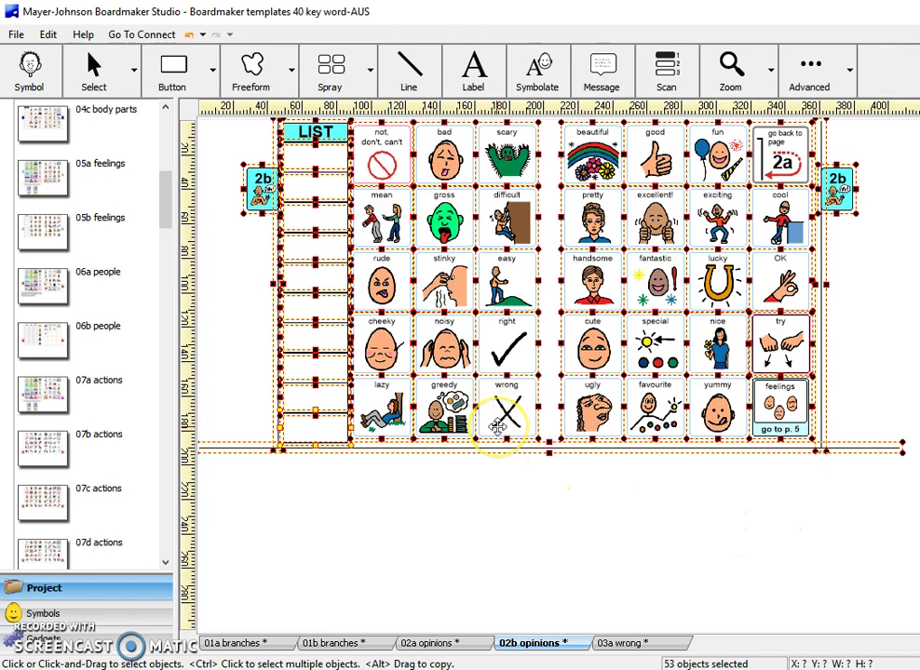
key(Right)
key(Right)
key(Right)
key(Right)
key(Right)
key(Right)
key(Right)
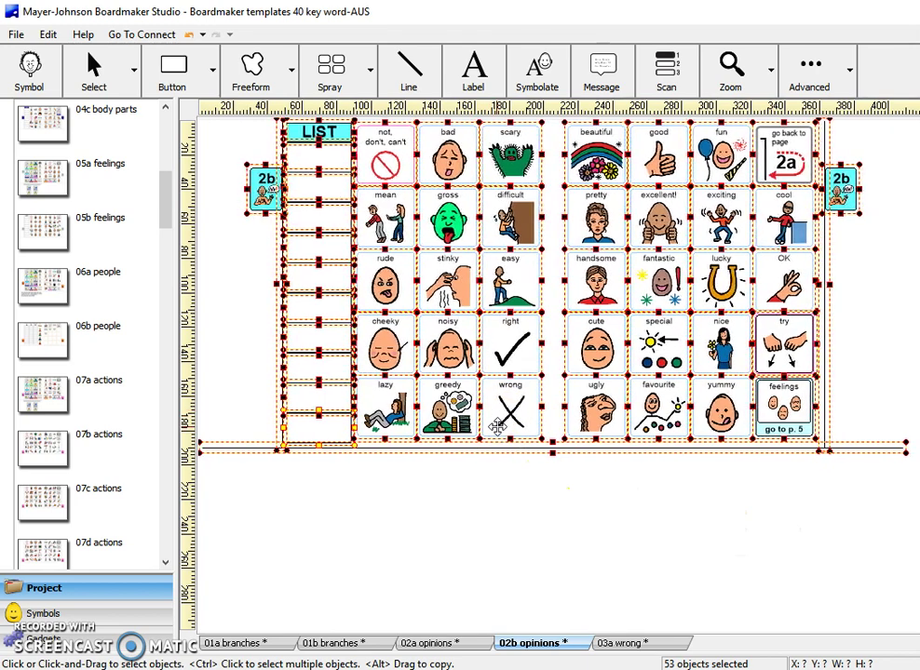
key(Right)
key(Right)
key(Right)
key(Right)
key(Right)
key(Right)
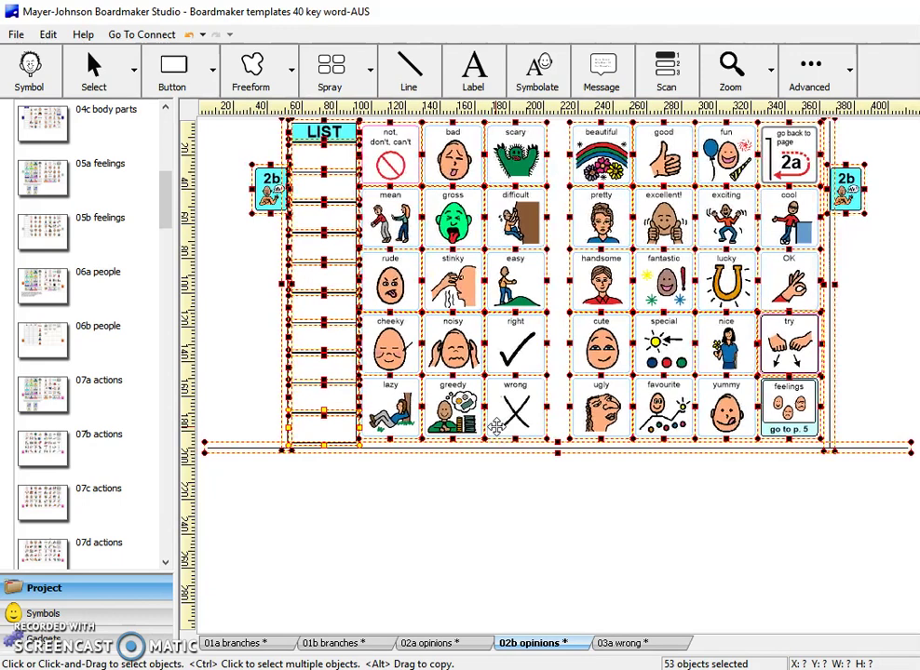
key(Right)
key(Right)
key(Right)
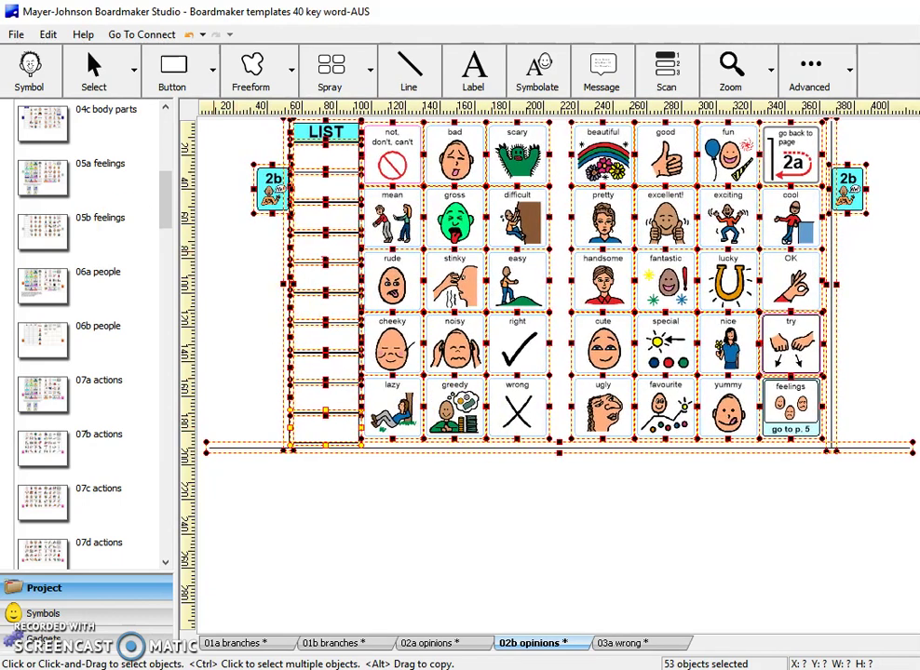
Select all 52 objects on the 03a wrong page and nudge them three steps right
click(637, 644)
drag(214, 151, 903, 622)
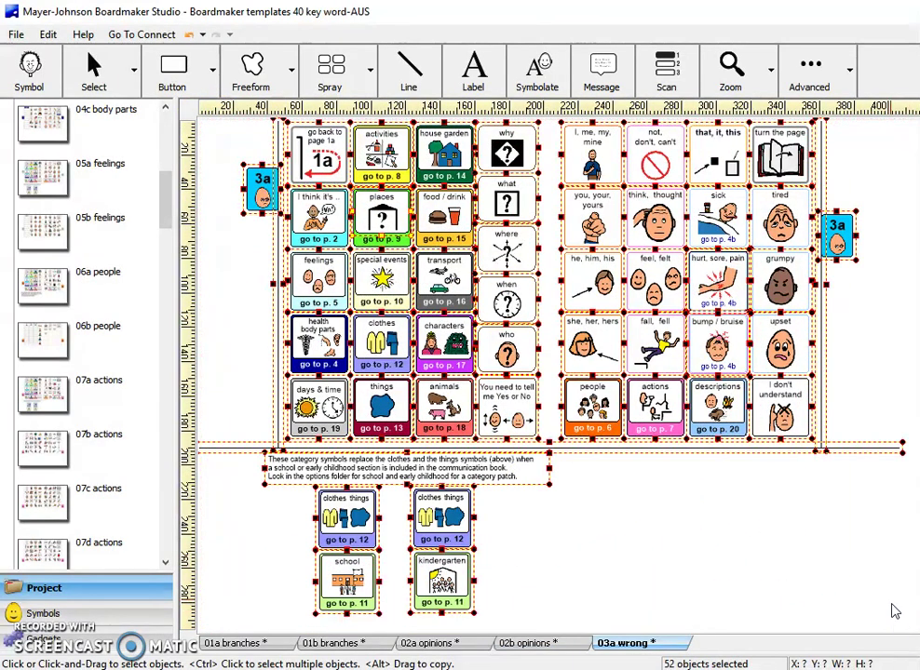
key(Right)
key(Right)
key(Right)
key(Right)
key(Right)
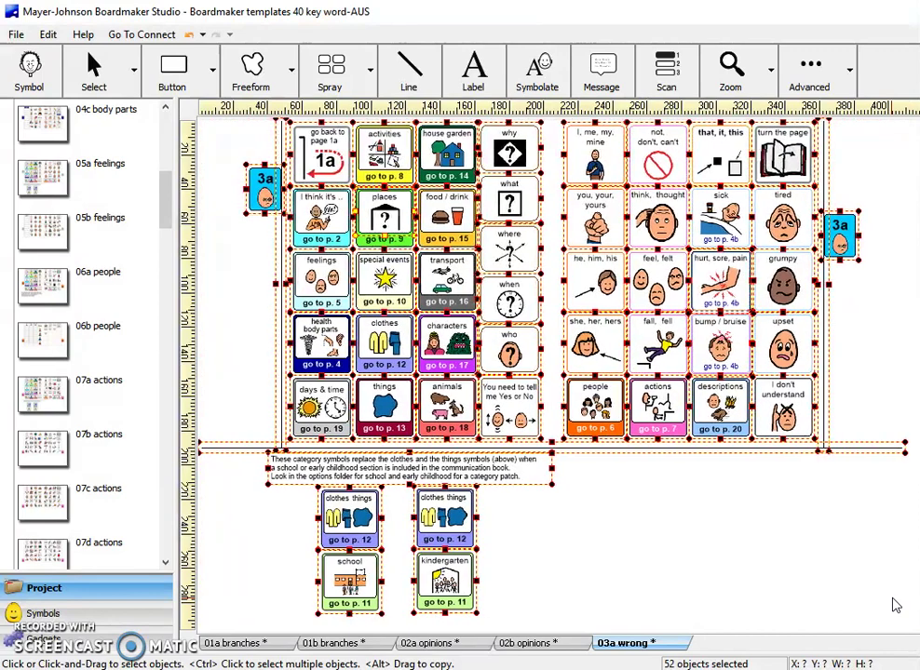
key(Right)
key(Right)
key(Right)
key(Right)
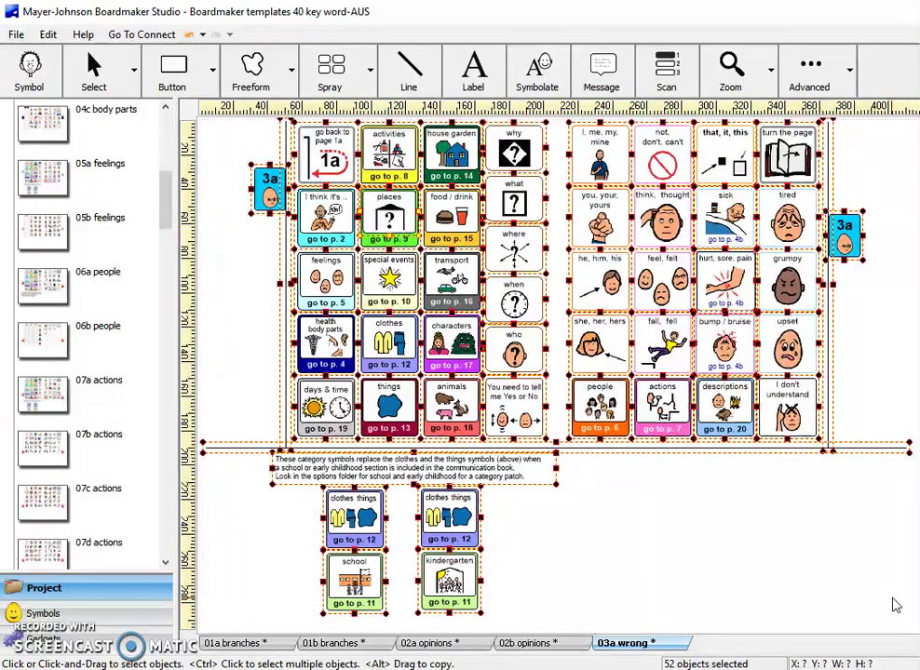
key(Right)
key(Right)
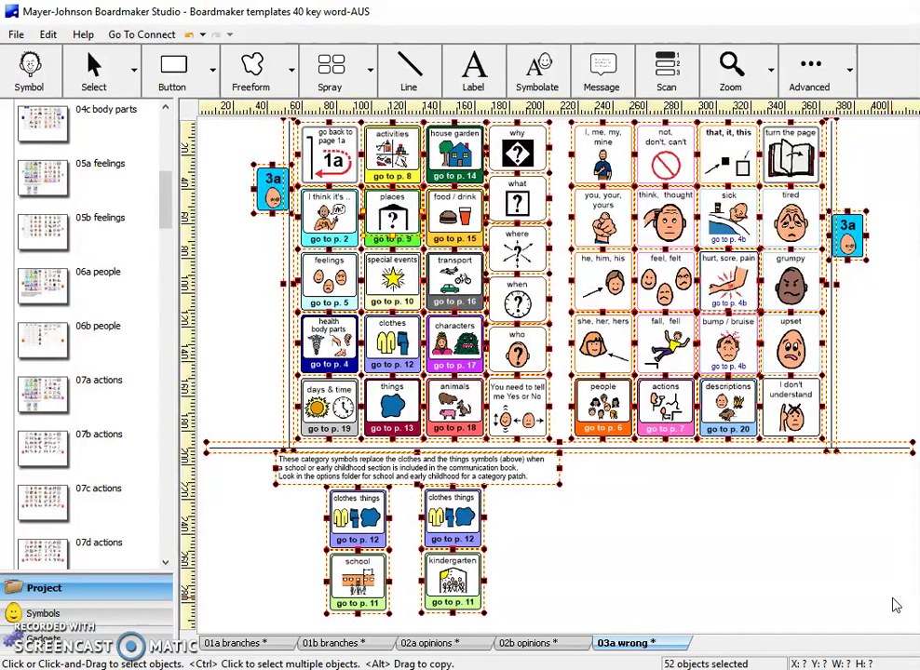
Save all edited pages with File > Save All Pages, then clear the object selection
click(17, 34)
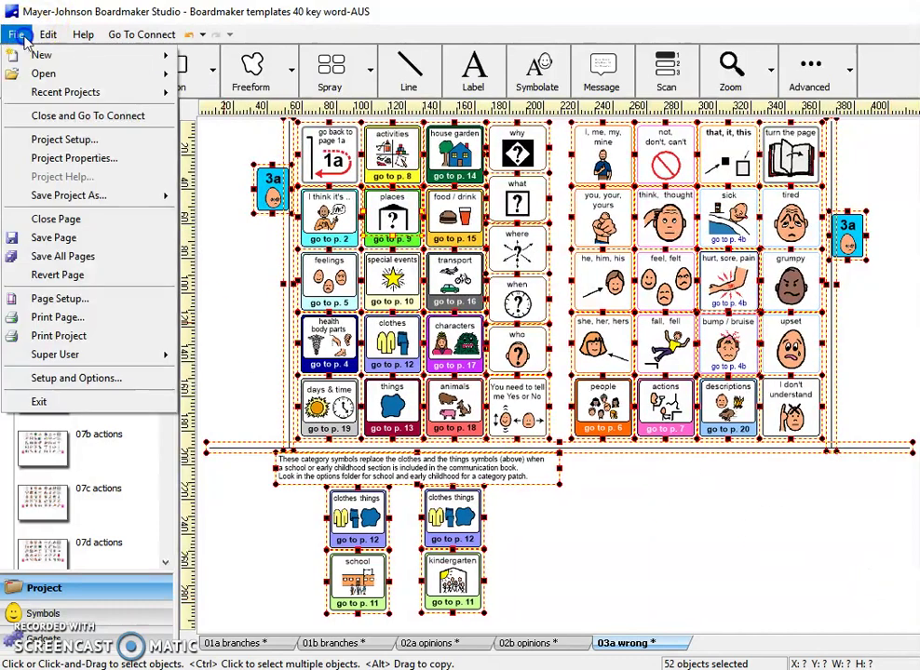
click(68, 245)
mouse_move(112, 250)
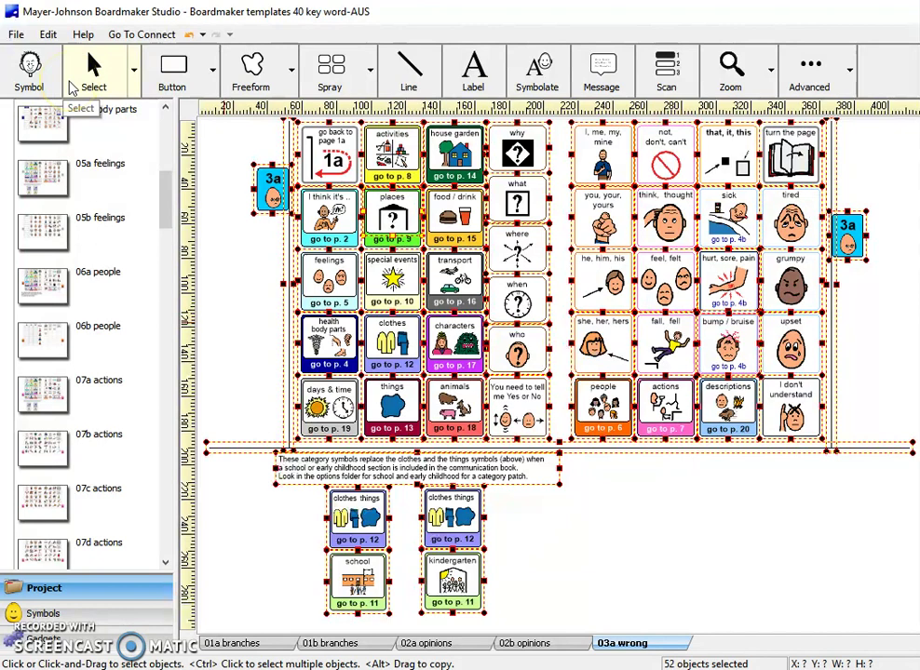
click(73, 86)
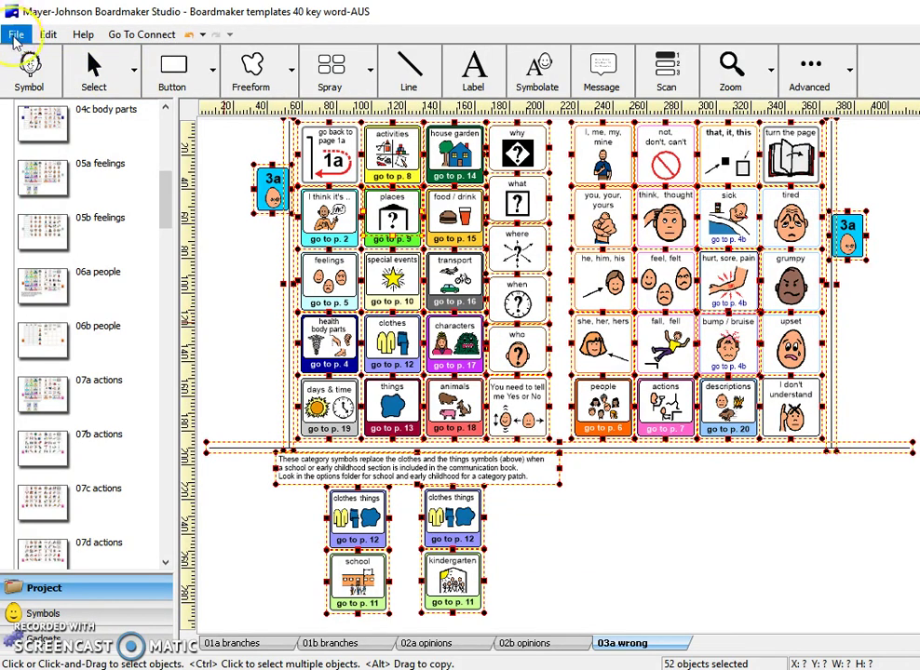
click(234, 193)
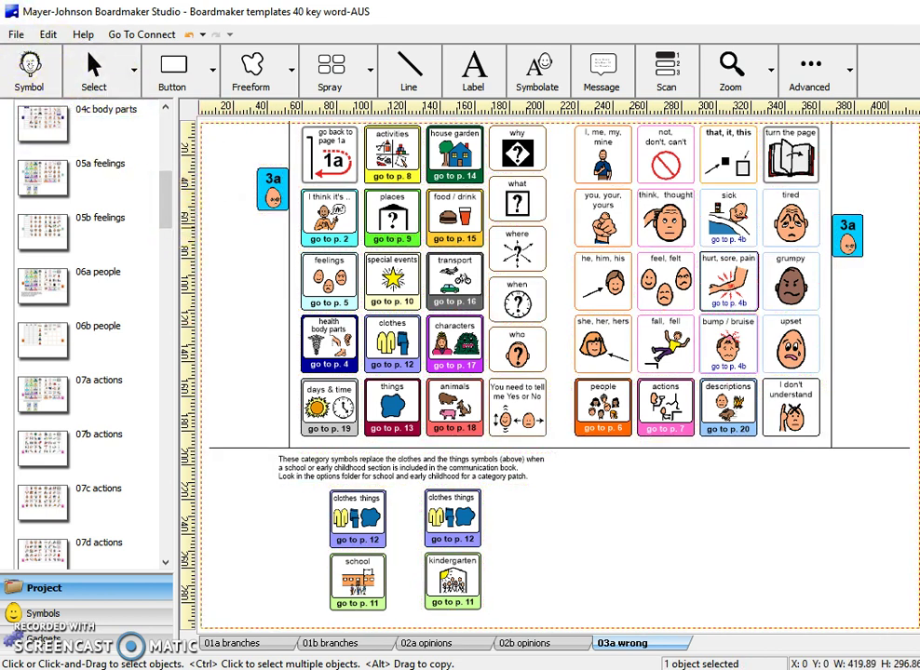
Set up Print Project to Adobe PDF with the PDF page size changed from Letter to A4
click(13, 35)
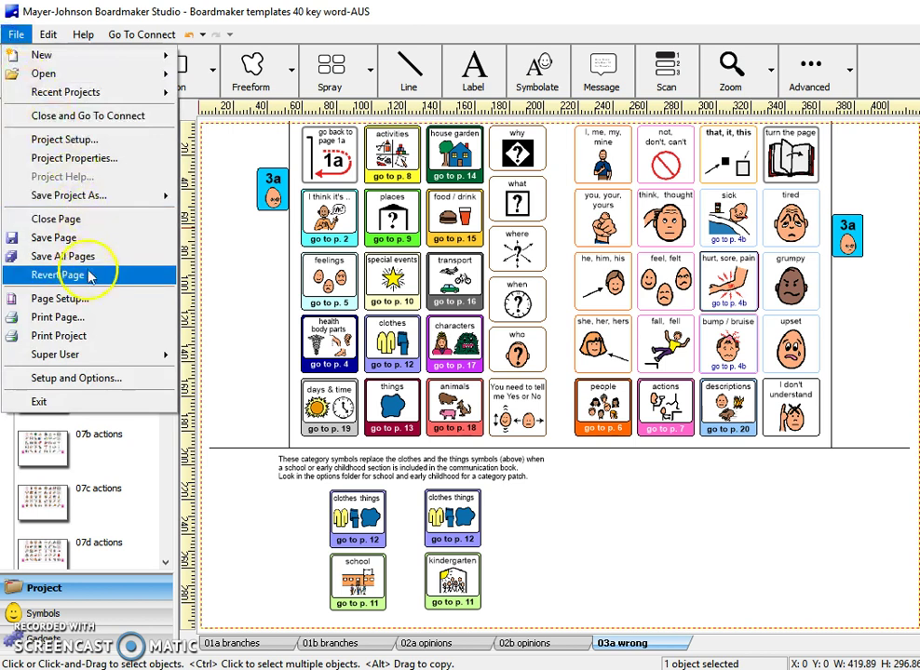
click(91, 337)
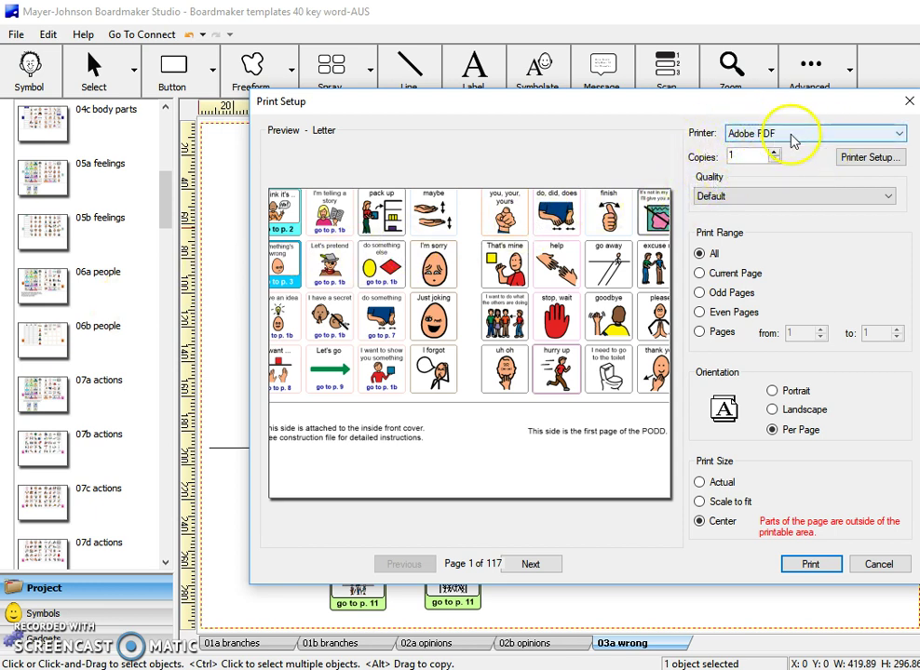
click(871, 156)
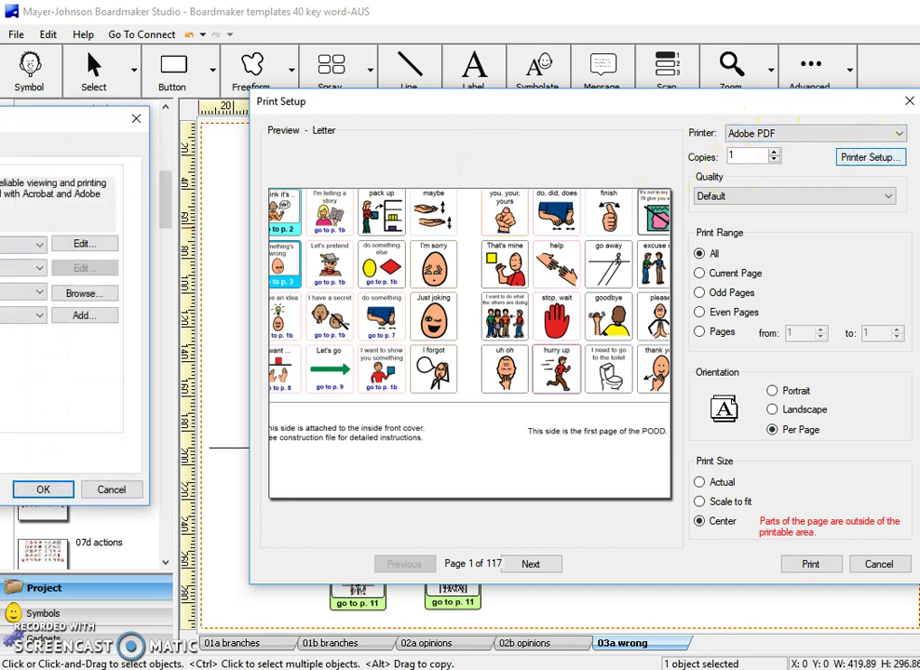
drag(0, 118, 258, 121)
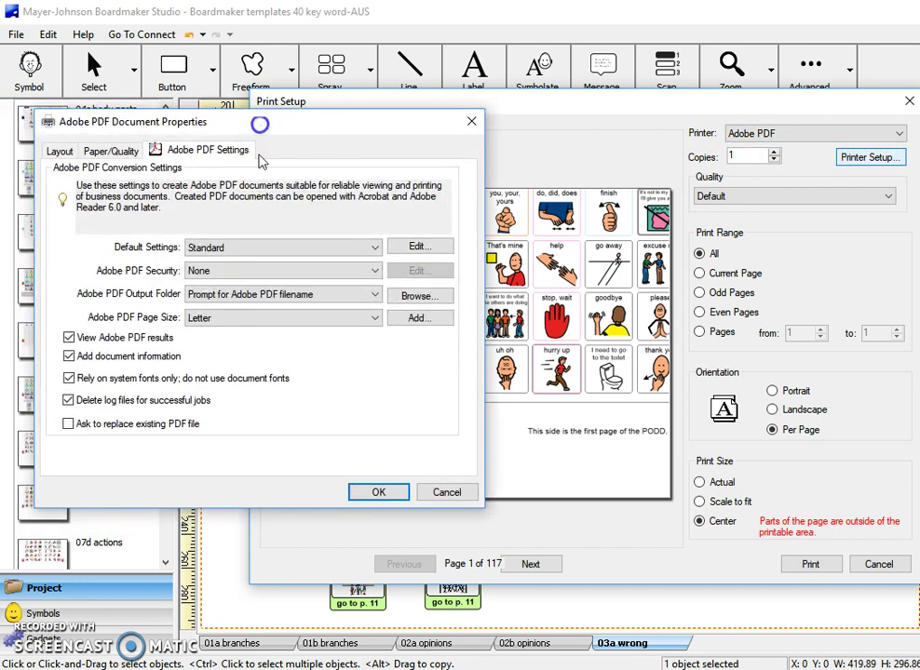
click(374, 318)
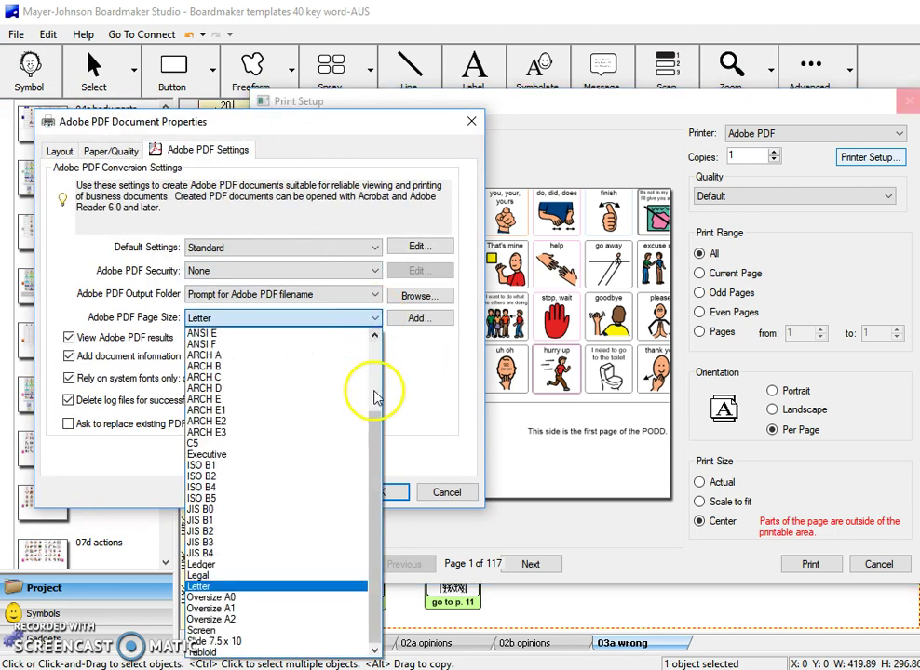
scroll(370, 407, up, 5)
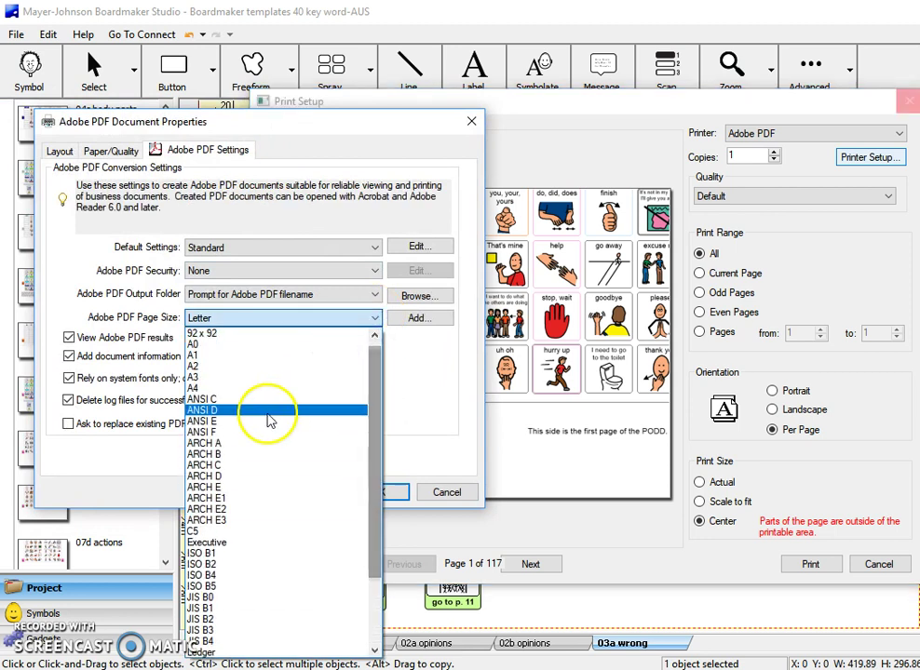
click(247, 384)
click(382, 491)
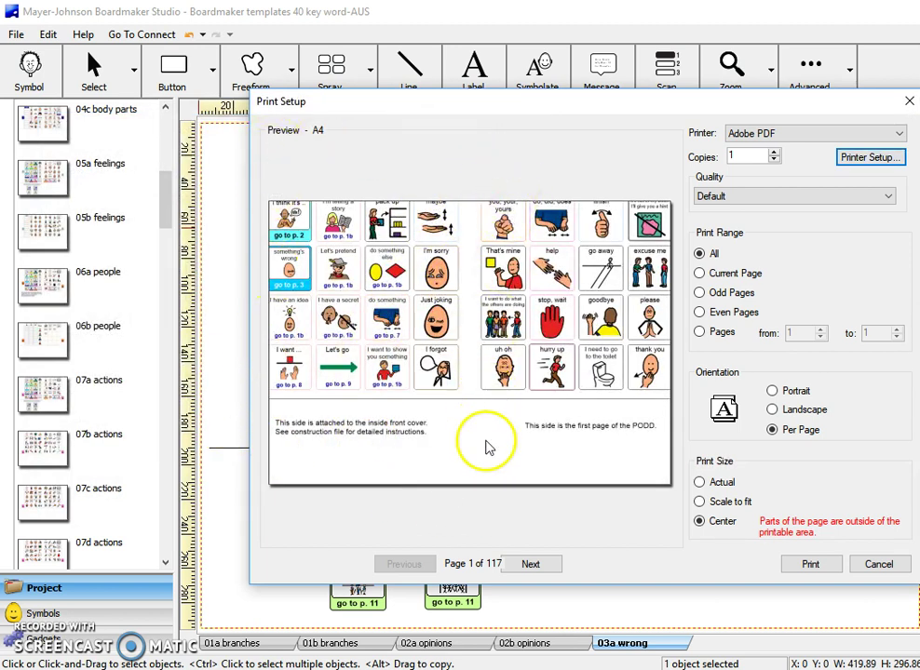
Set printing to portrait orientation, actual size, pages 1 to 5
click(772, 391)
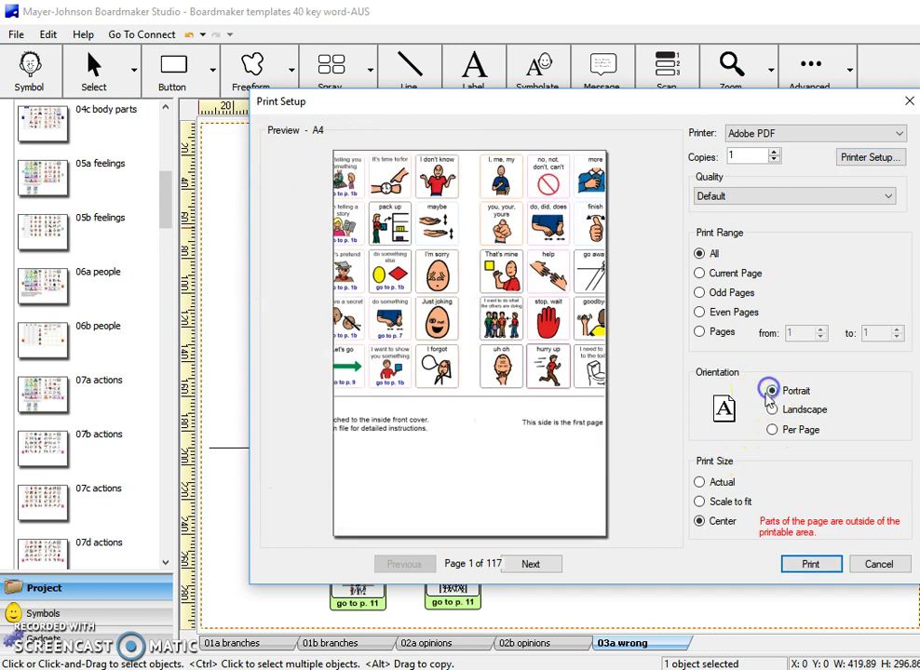
click(699, 482)
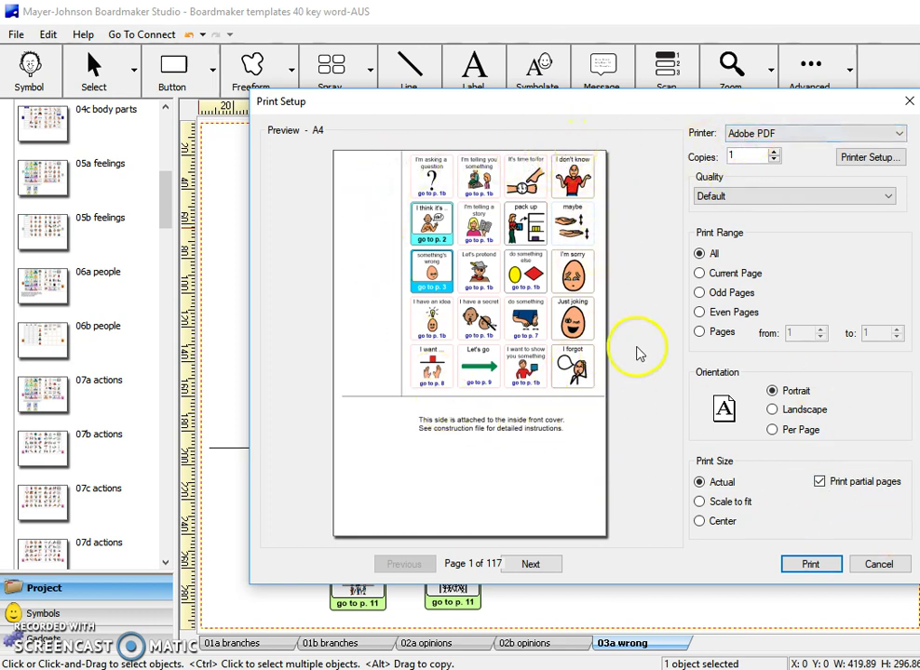
click(700, 333)
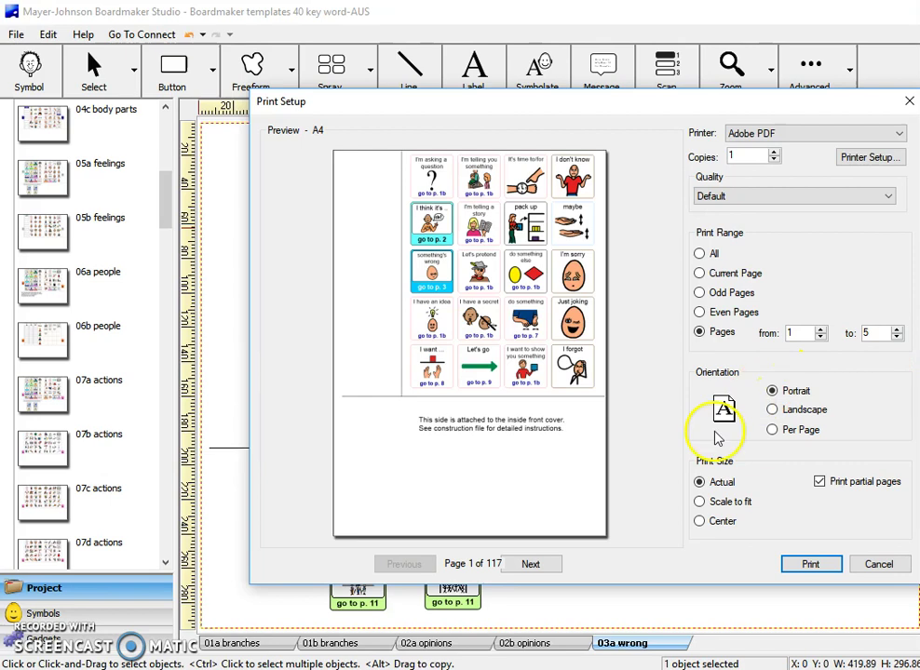
Step the print preview forward to page 4 and back to page 1
click(518, 568)
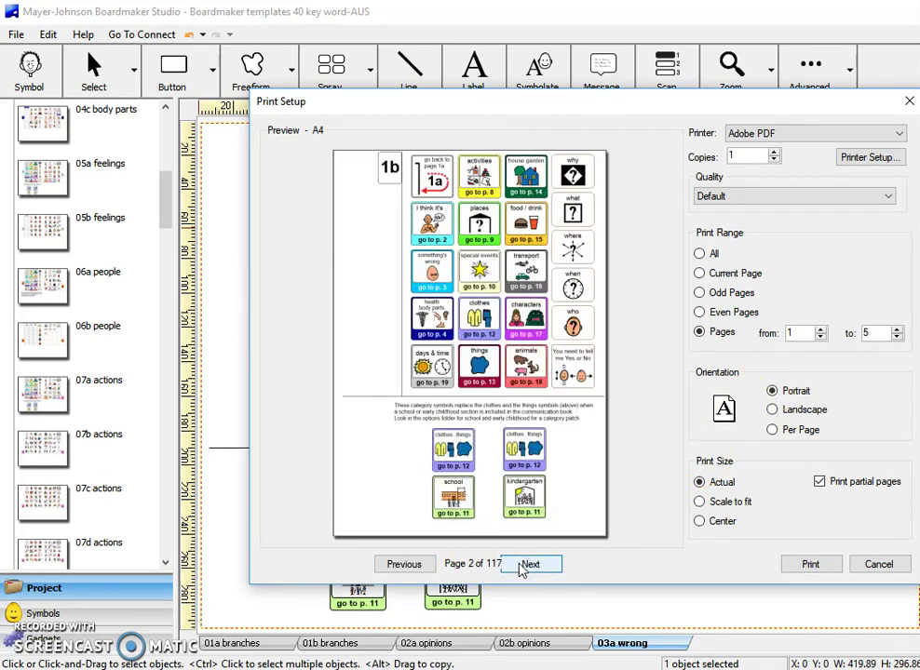
click(521, 566)
click(522, 566)
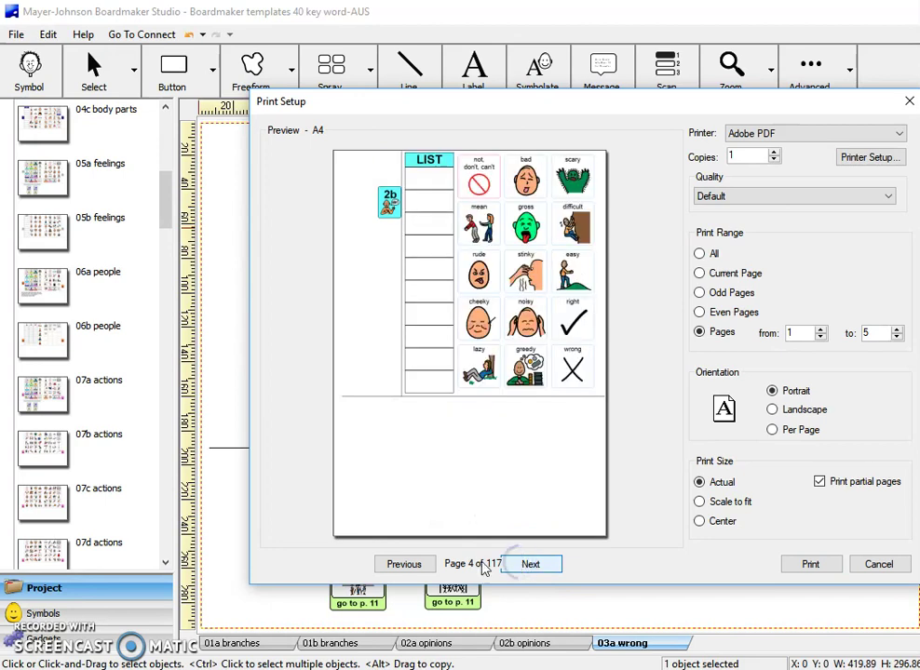
click(408, 566)
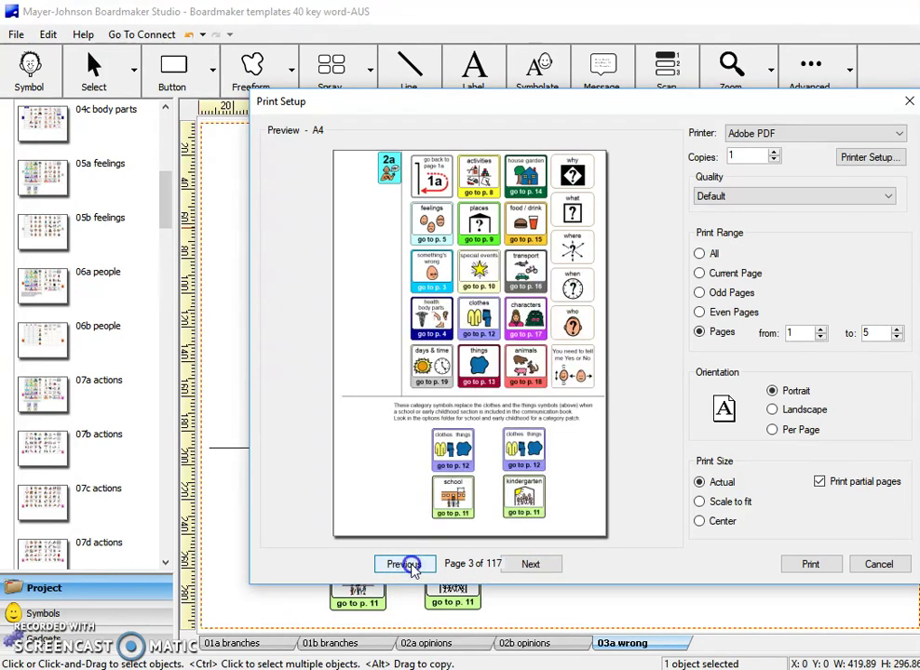
click(407, 564)
click(407, 565)
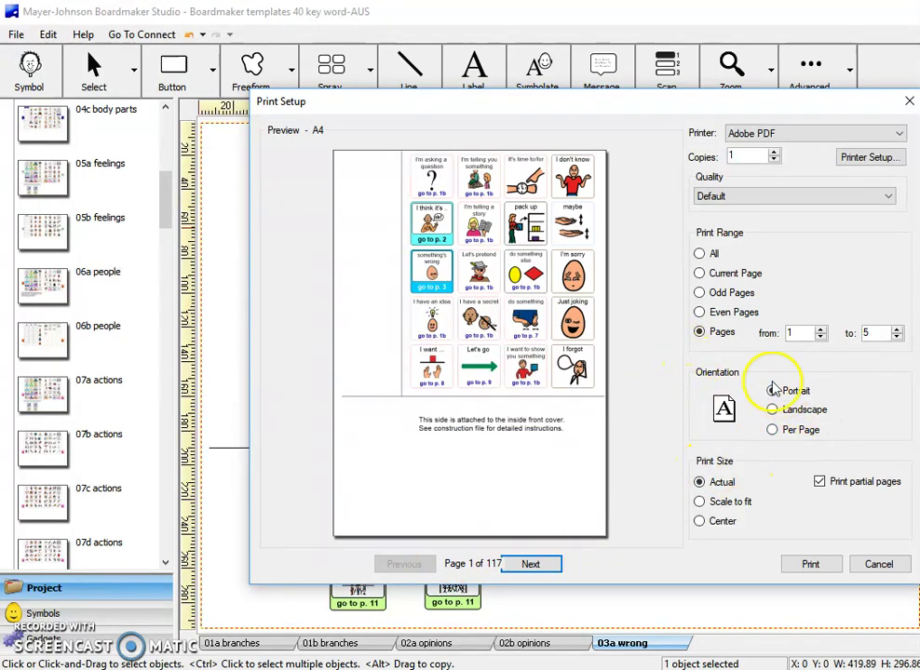
Print to PDF and save the file in Downloads as 'PODD 40.pdf'
click(810, 562)
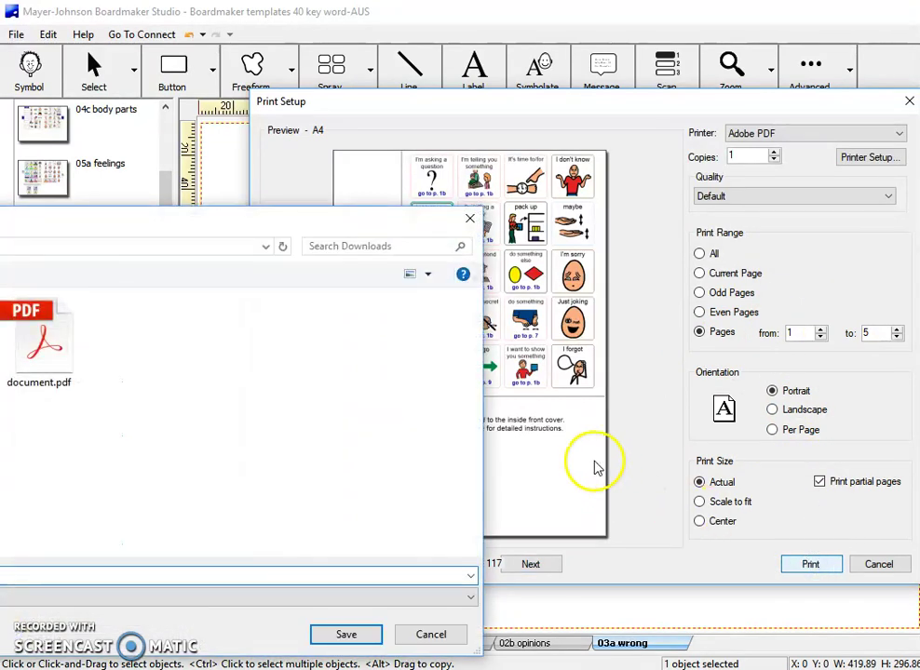
drag(112, 225, 503, 135)
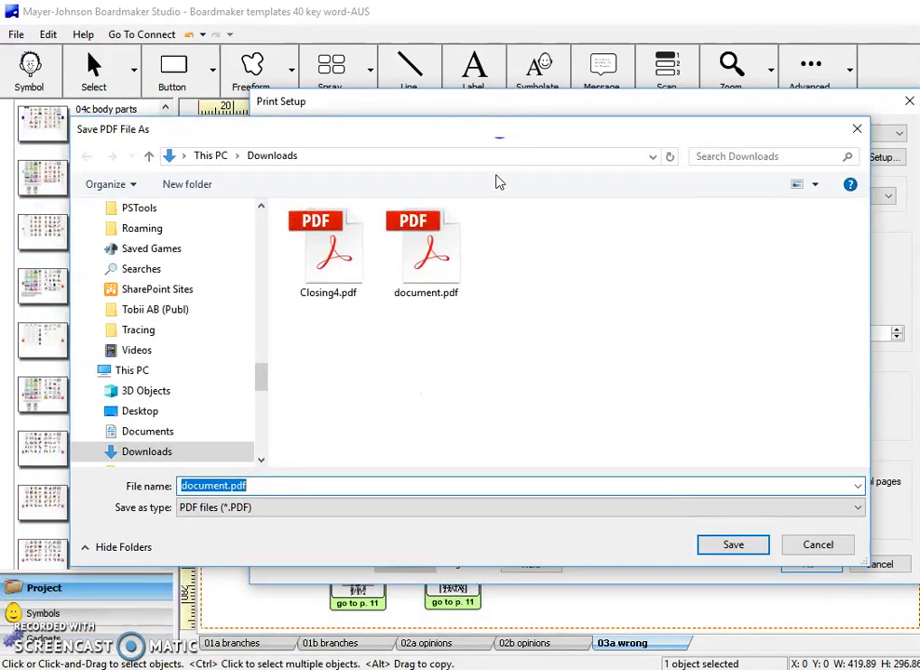
click(226, 485)
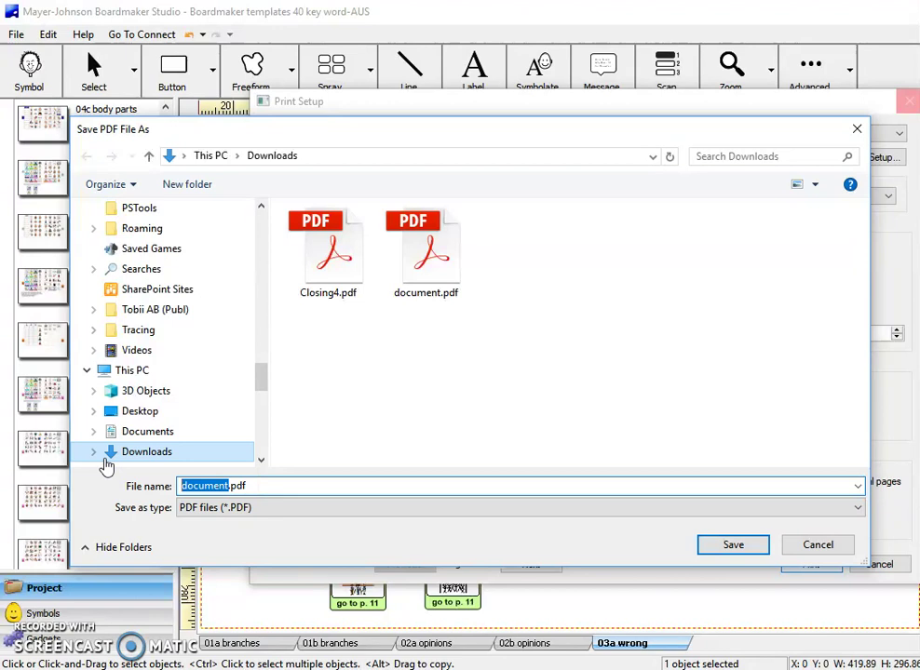
text(PODD 40)
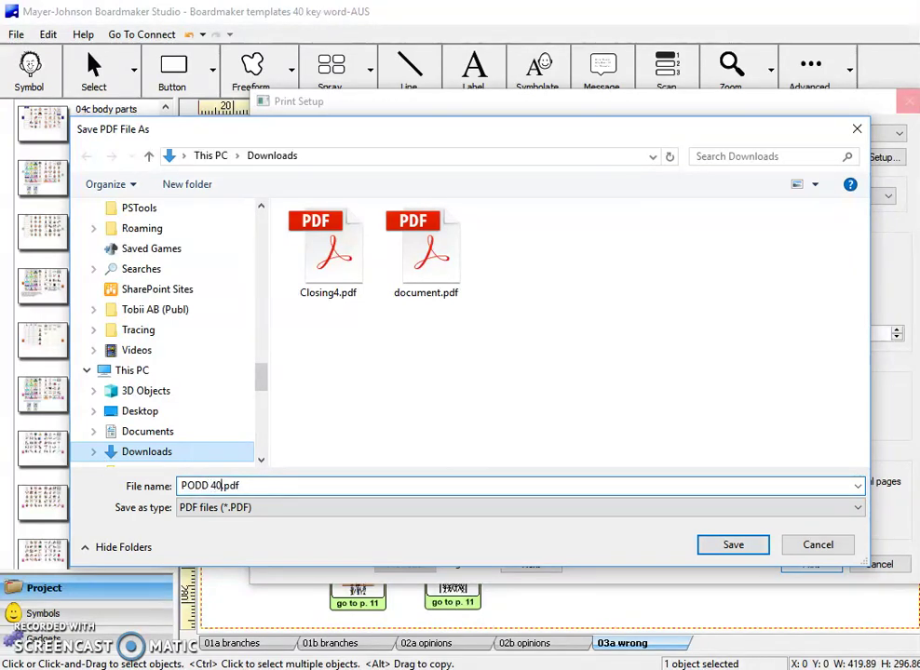
key(Return)
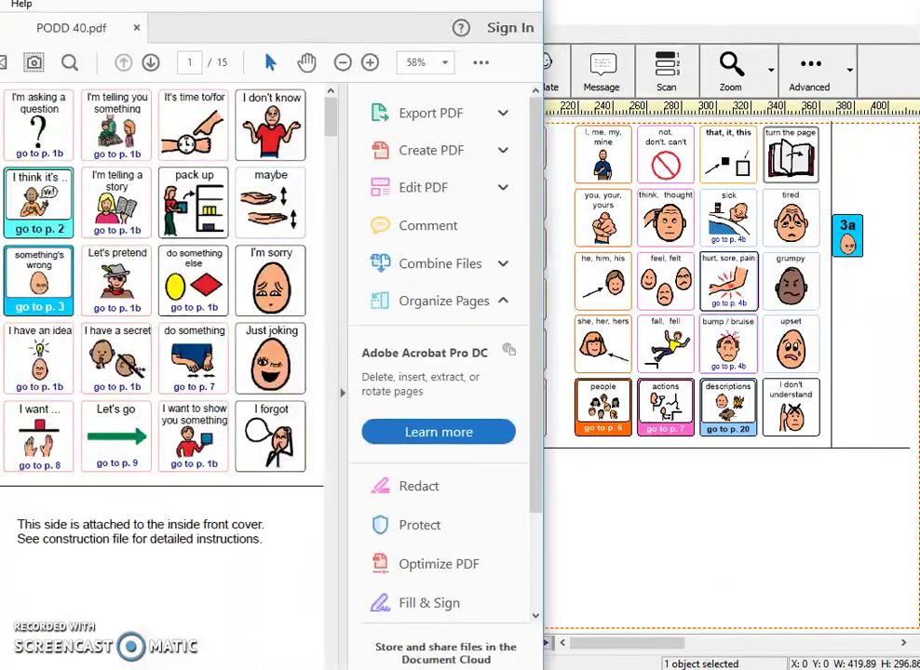
Undock the Acrobat window showing PODD 40.pdf from the left half of the screen
drag(139, 2, 363, 16)
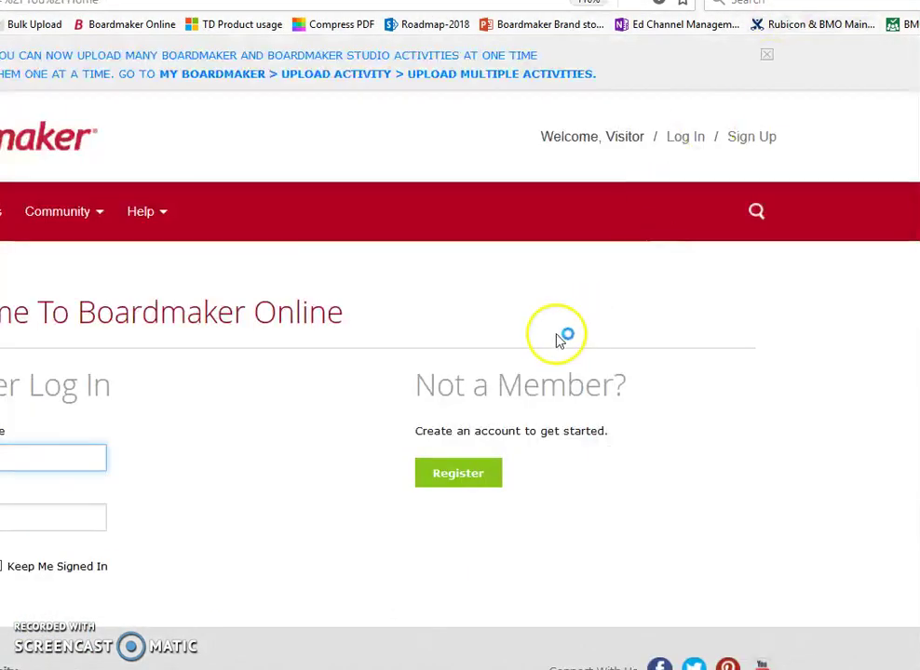
key(alt+Tab)
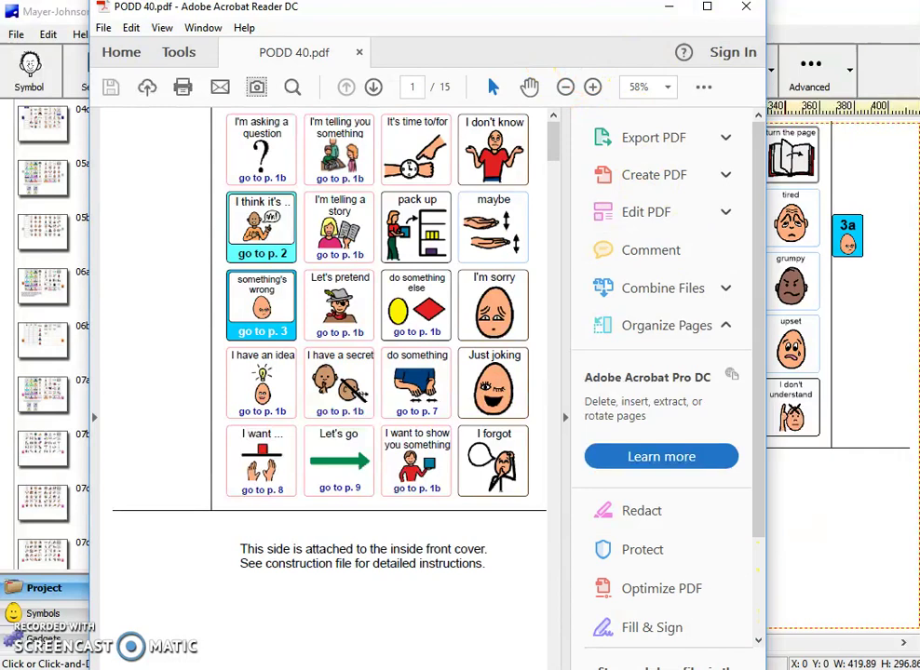
Narrow the Acrobat window and set the view to Fit One Full Page
drag(765, 335, 713, 335)
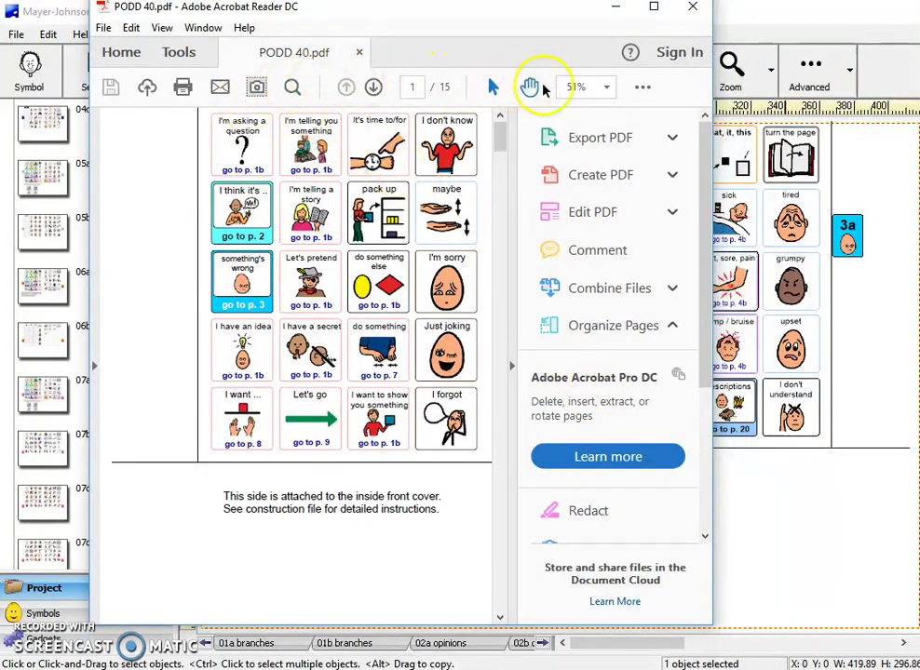
click(642, 87)
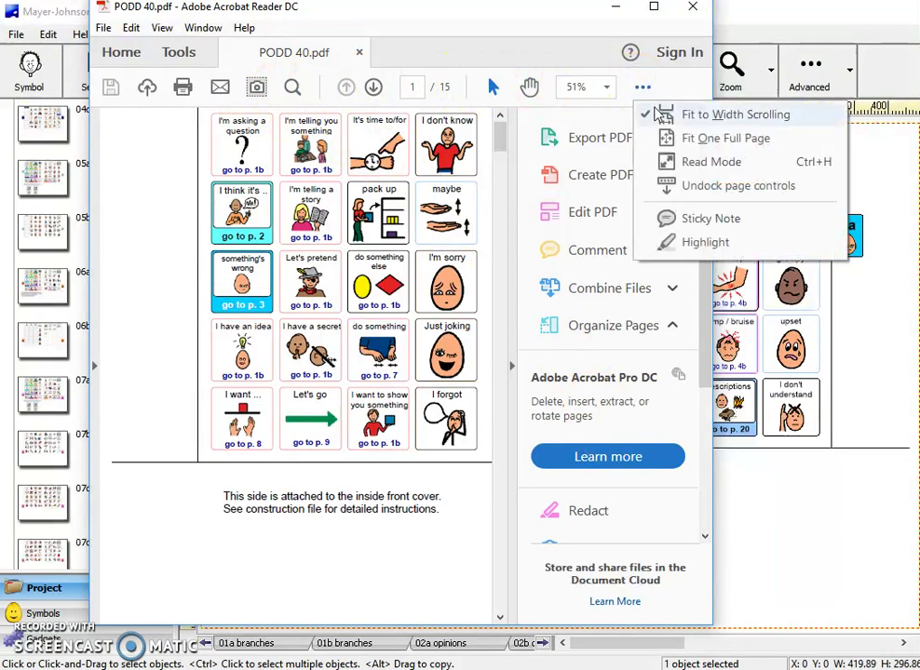
click(678, 137)
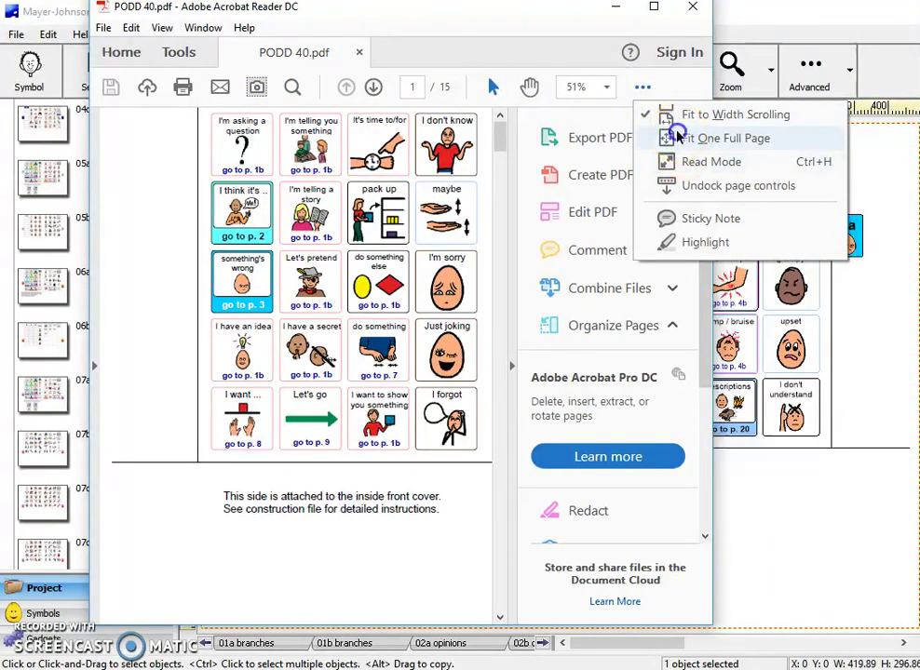
Page through PODD 40.pdf from page 1 to page 14
click(372, 86)
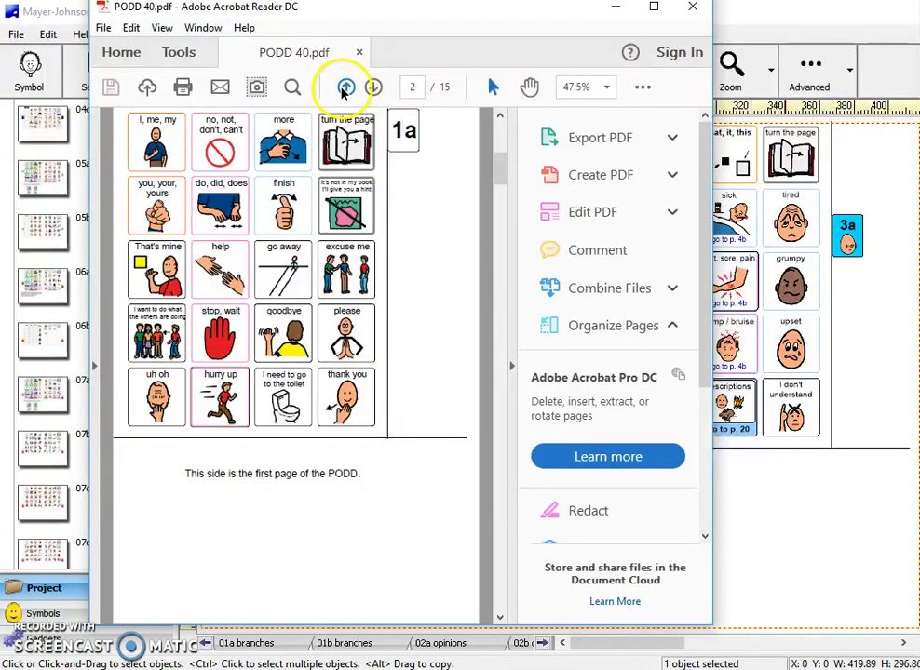
click(345, 87)
click(371, 87)
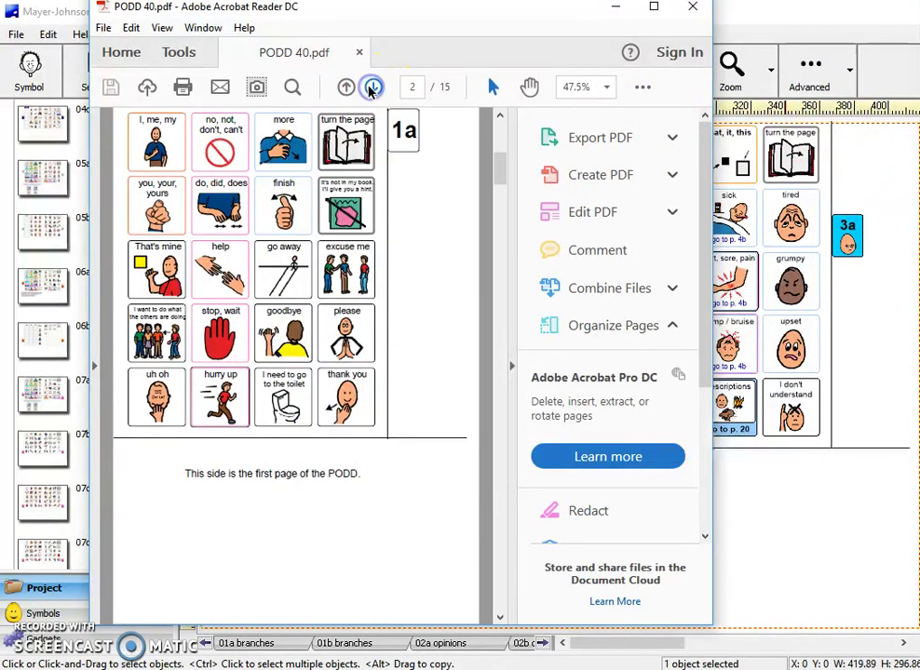
click(373, 87)
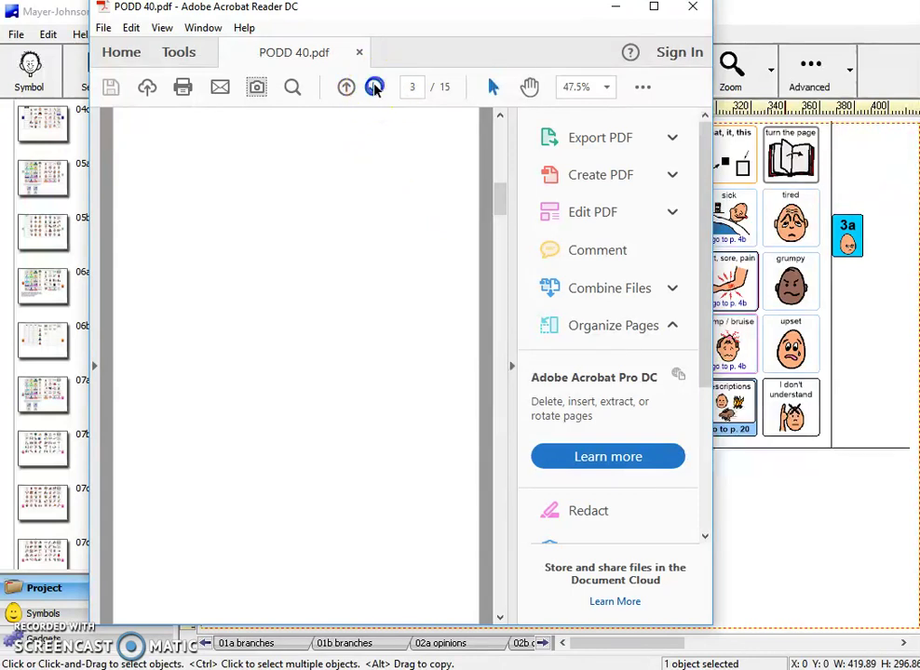
click(373, 87)
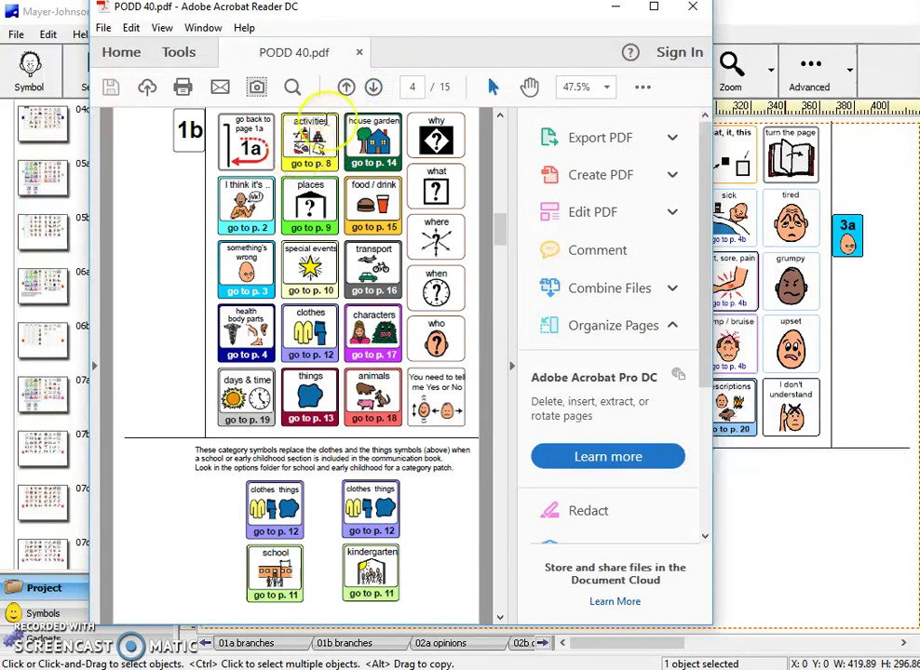
click(373, 86)
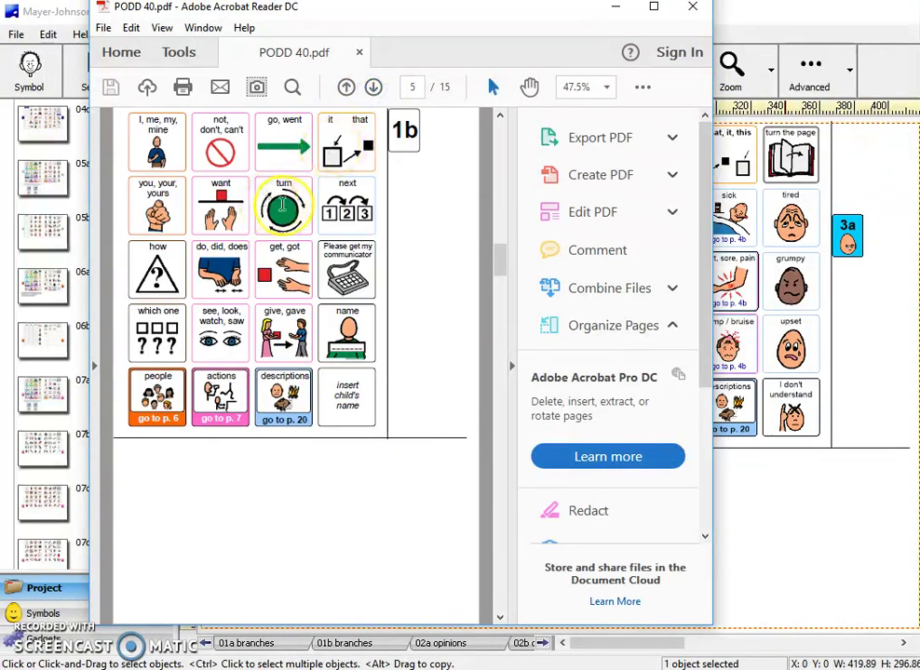
click(374, 87)
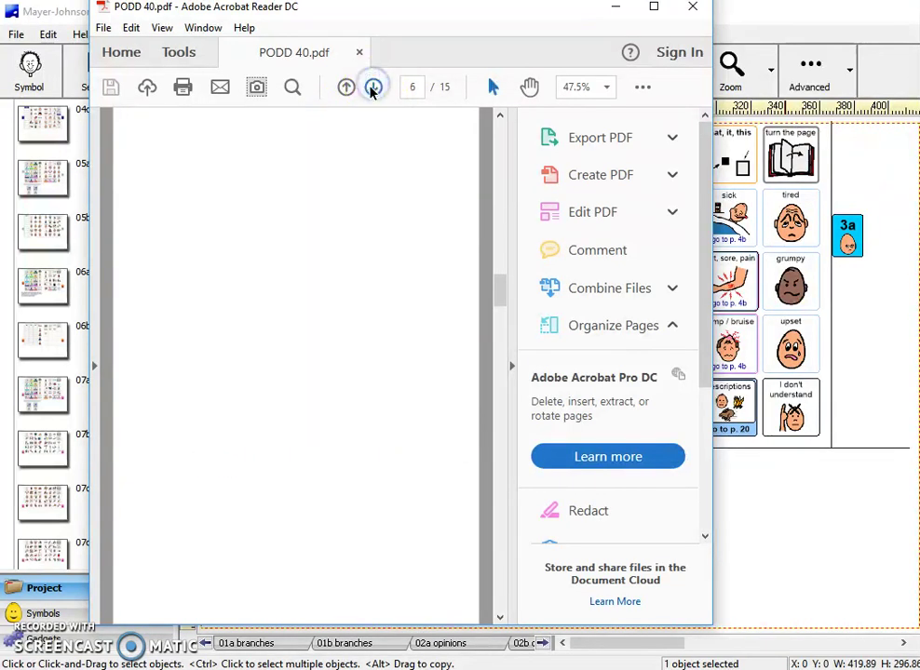
click(372, 87)
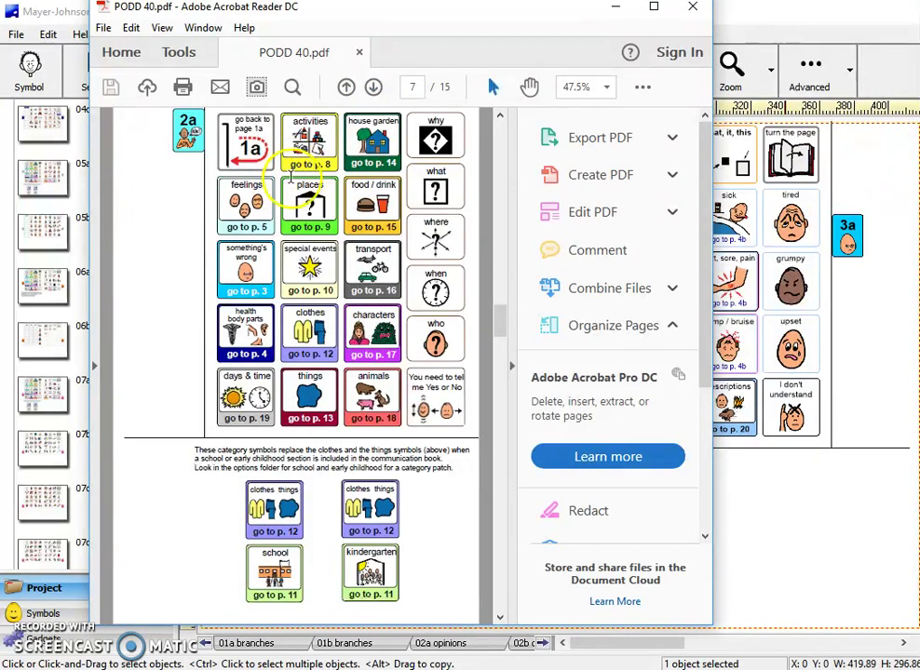
click(373, 87)
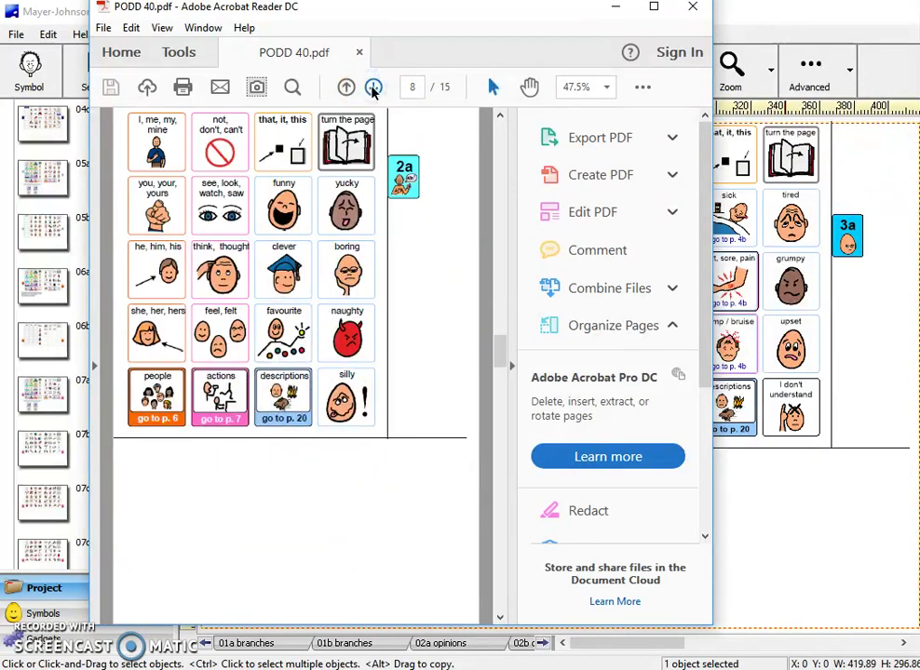
click(373, 86)
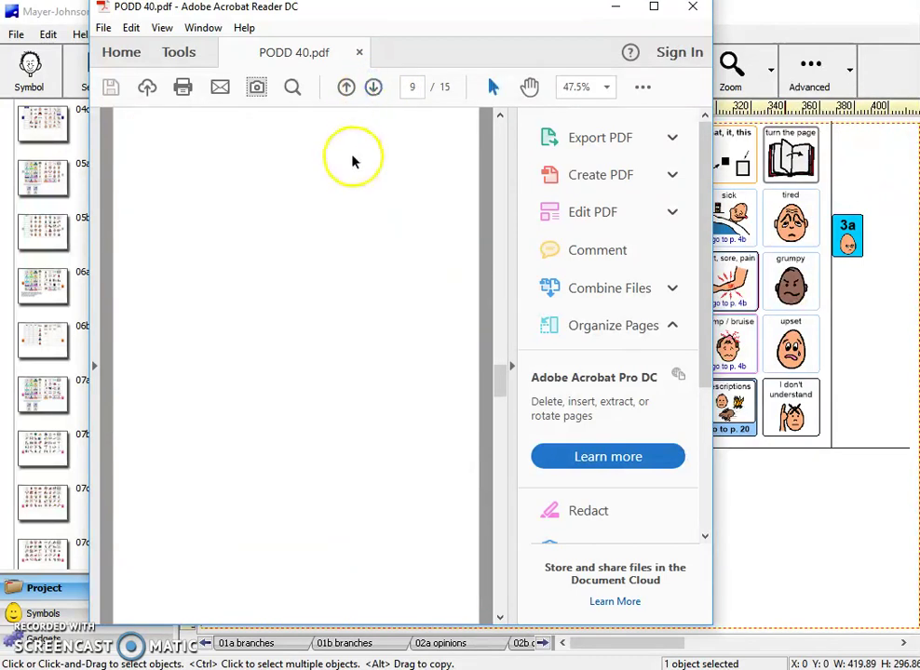
click(375, 87)
click(374, 87)
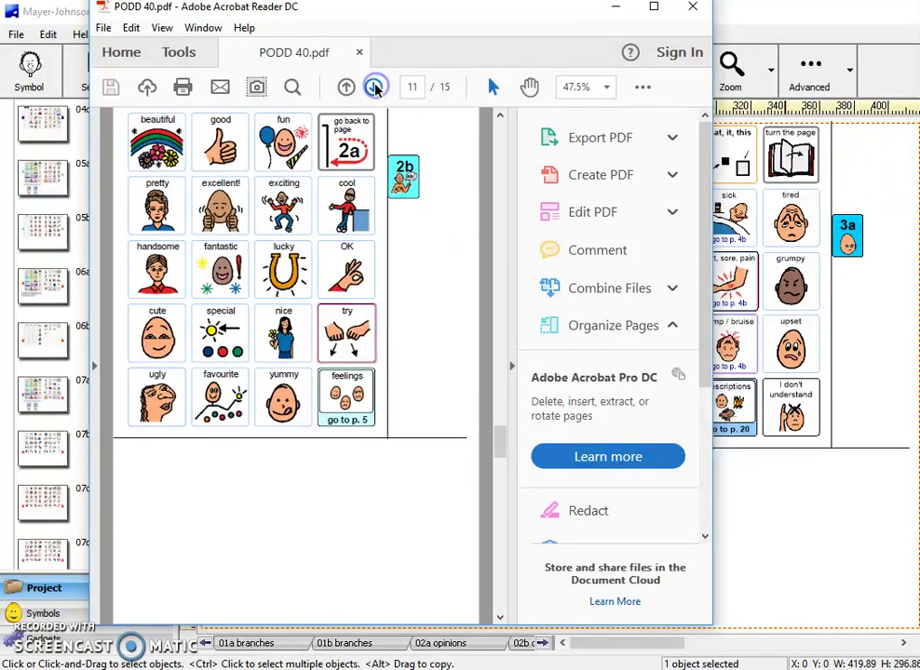
click(373, 87)
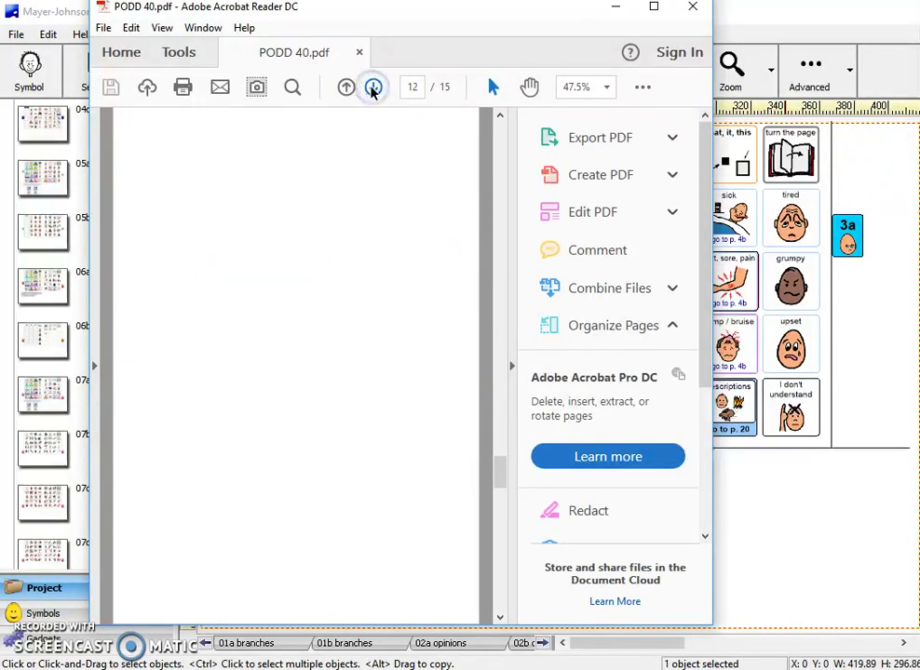
click(372, 86)
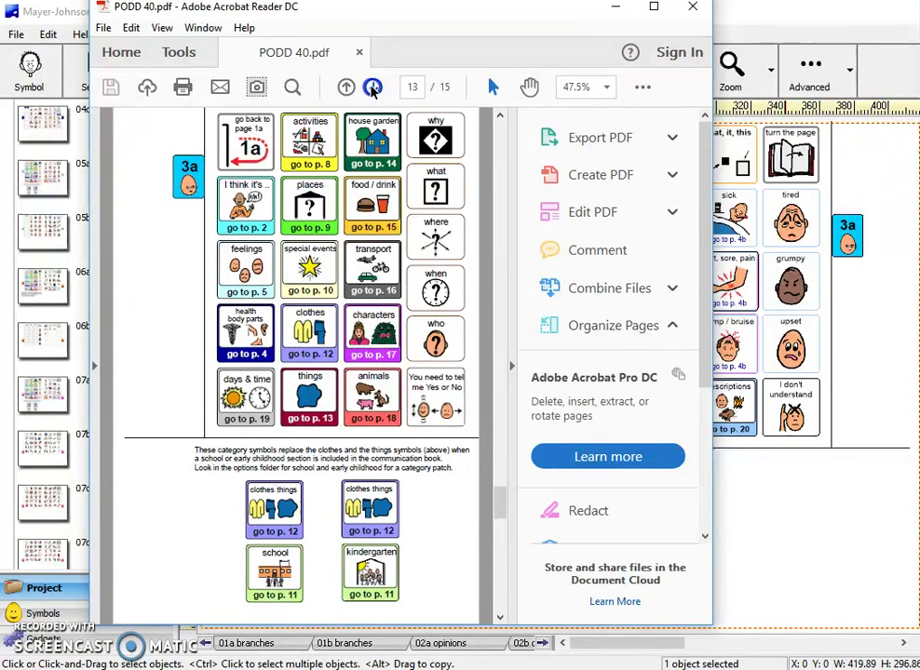
click(372, 87)
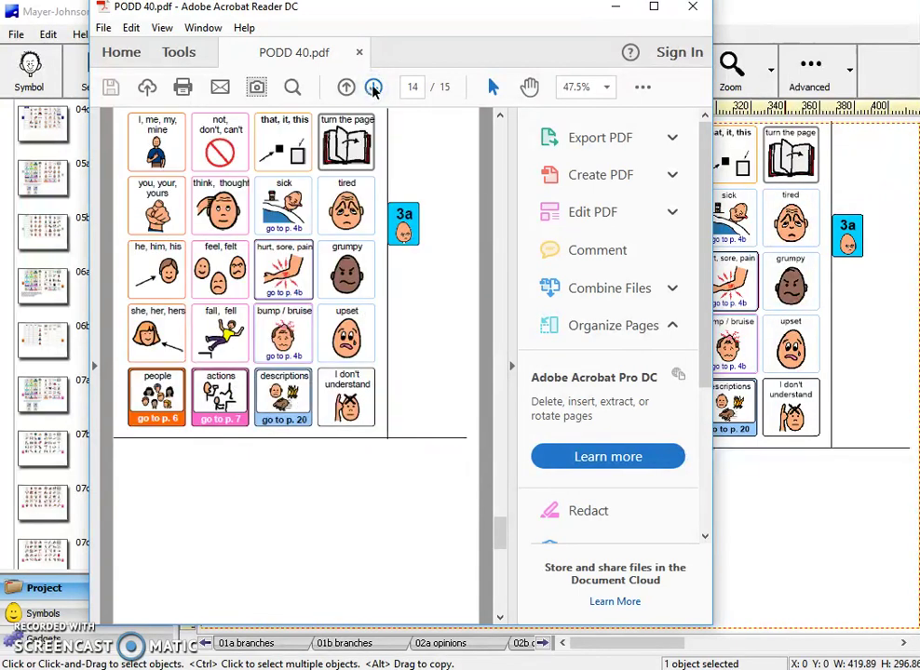